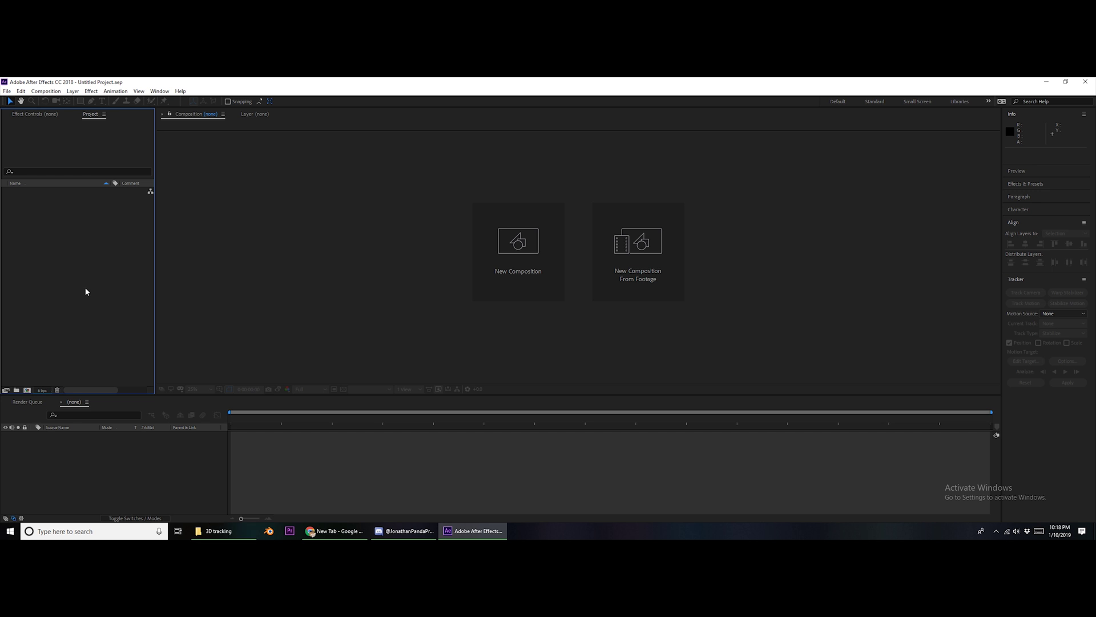
- Bring the '3D tracking' File Explorer window with C0064.MP4 forward from the taskbar
click(219, 531)
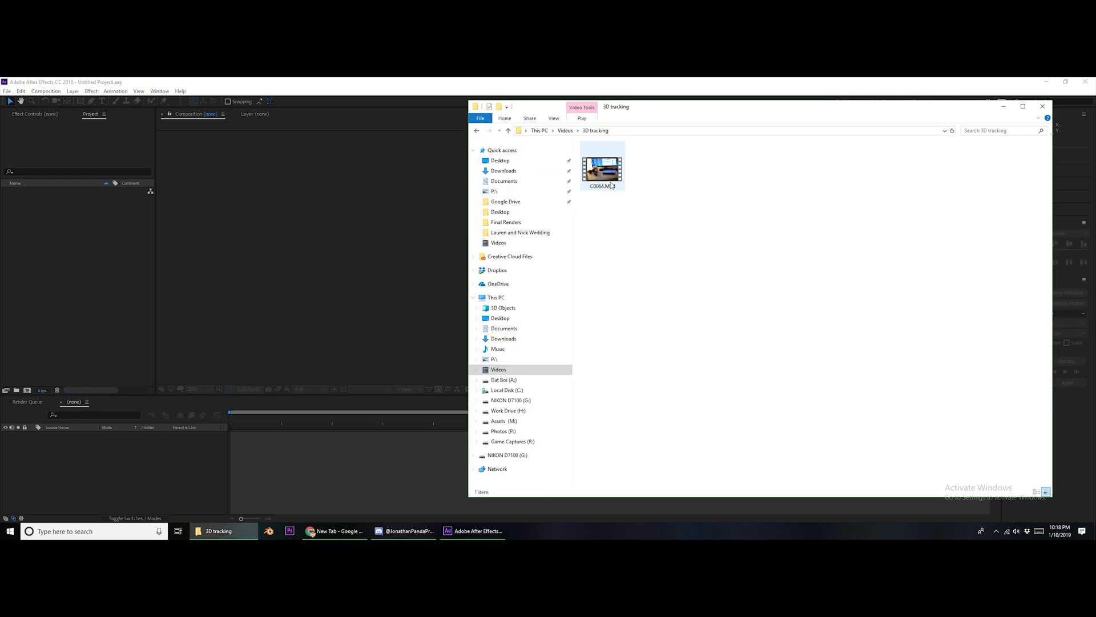
- Import C0064.MP4 from the 3D tracking folder into the After Effects Project panel and select it
click(565, 130)
double_click(601, 165)
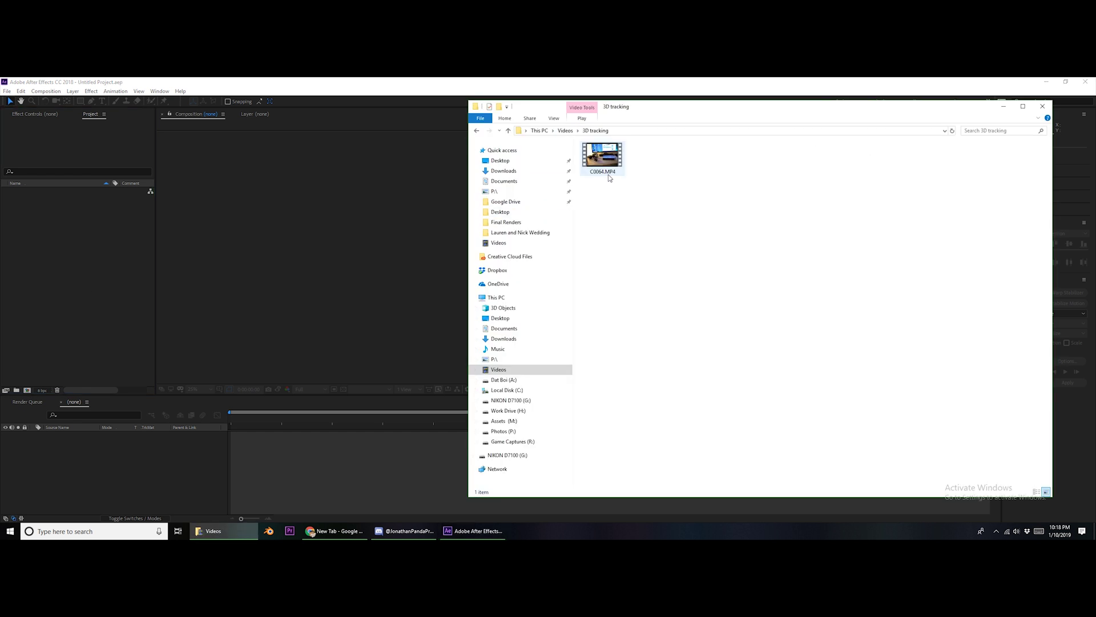
drag(607, 160, 126, 300)
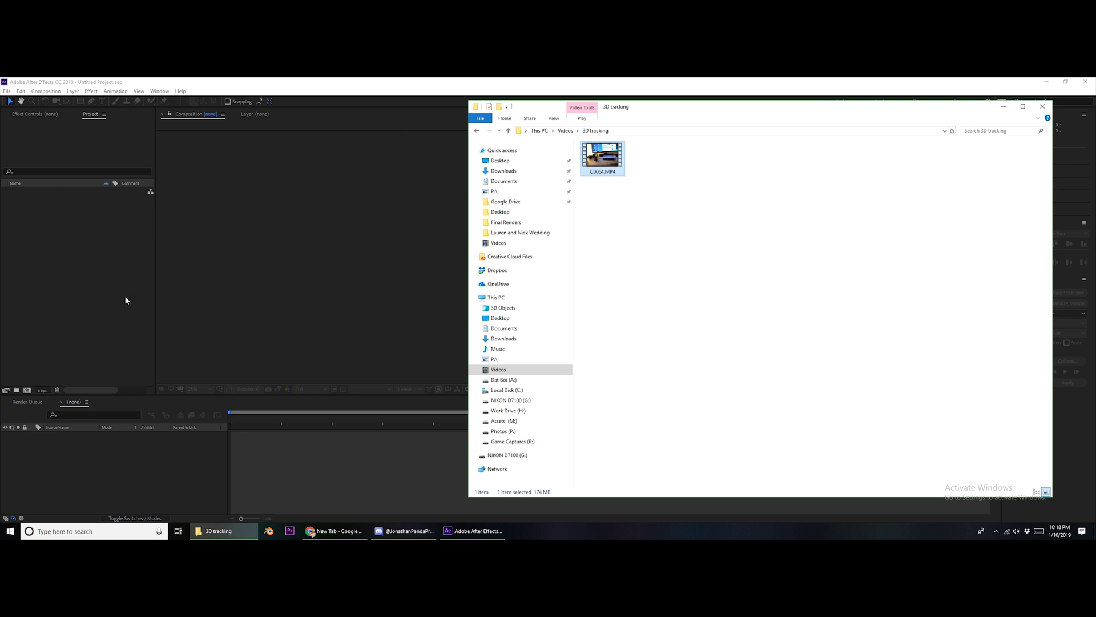
click(313, 289)
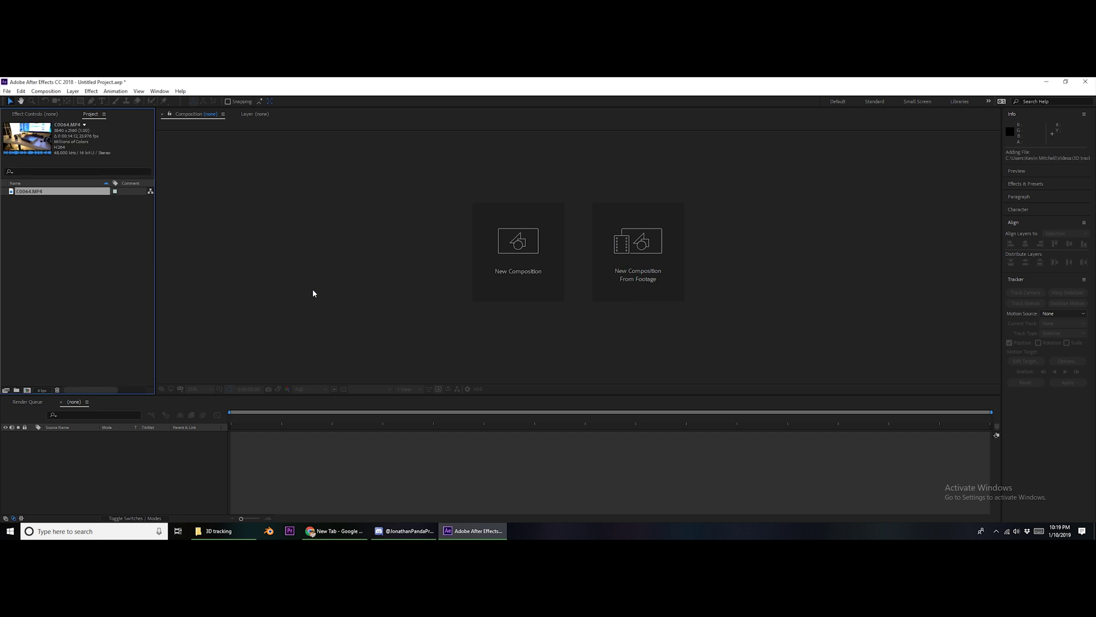
click(110, 224)
- Make a C0064 composition from C0064.MP4 and scrub through a few frames of the desk footage
click(39, 191)
drag(34, 192, 184, 491)
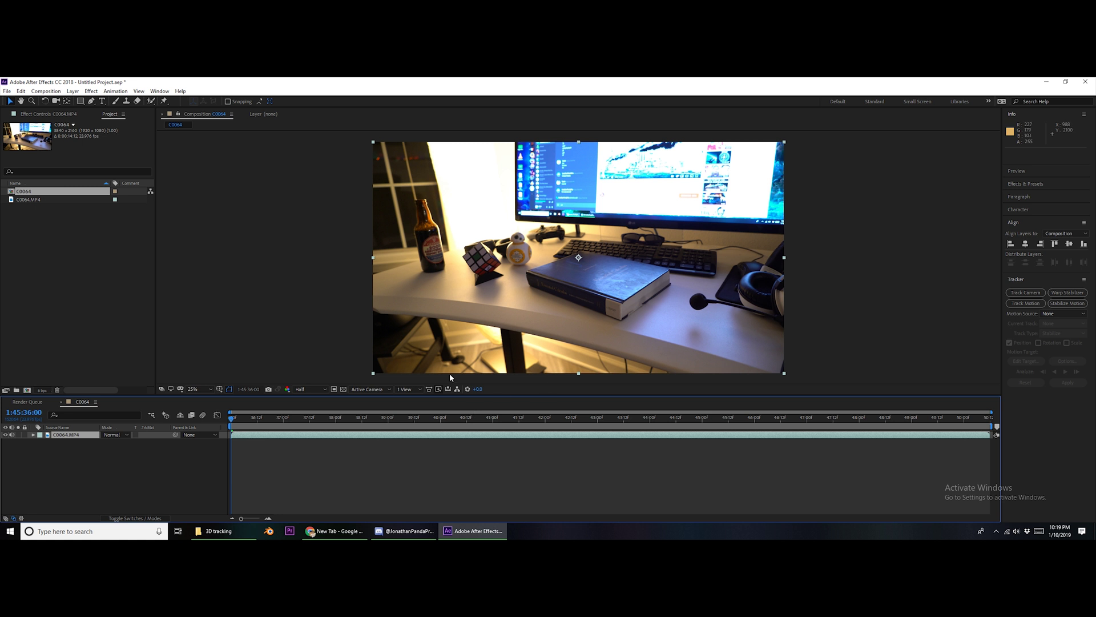
mouse_move(233, 421)
mouse_down()
mouse_move(738, 418)
mouse_move(230, 421)
mouse_up()
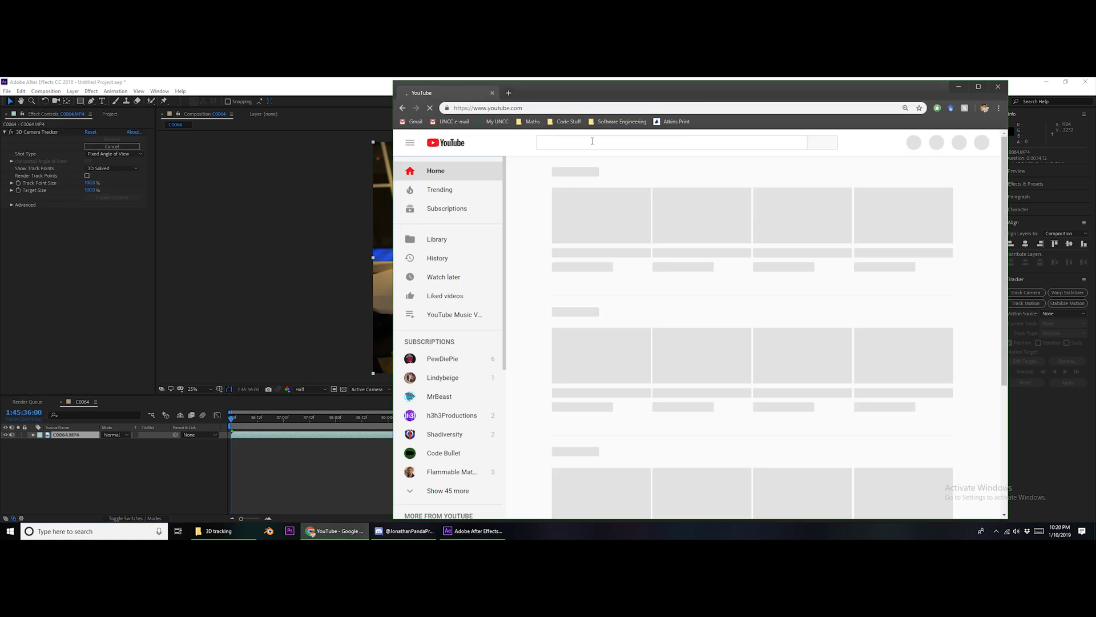
- Search YouTube for 'animated shreck on green screen'
click(592, 142)
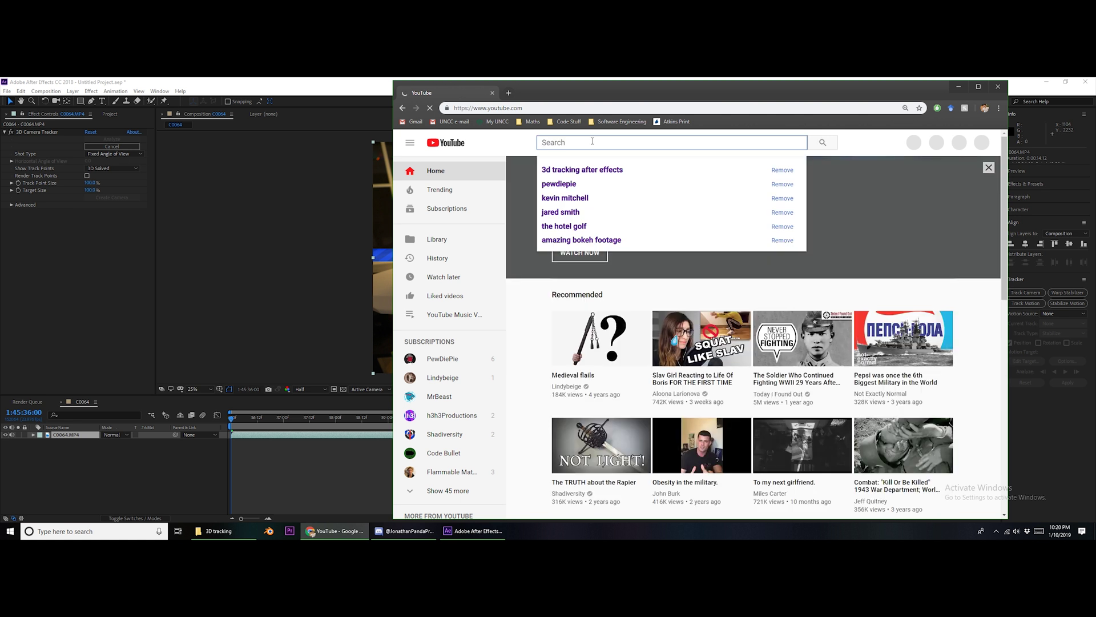
text(shre)
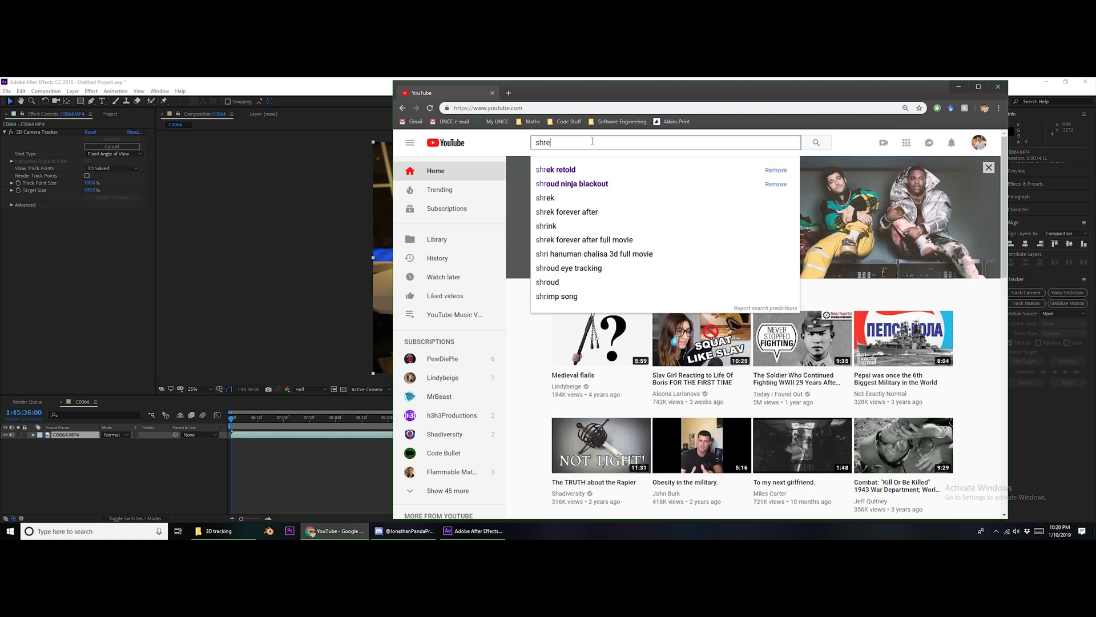
text(ck on g)
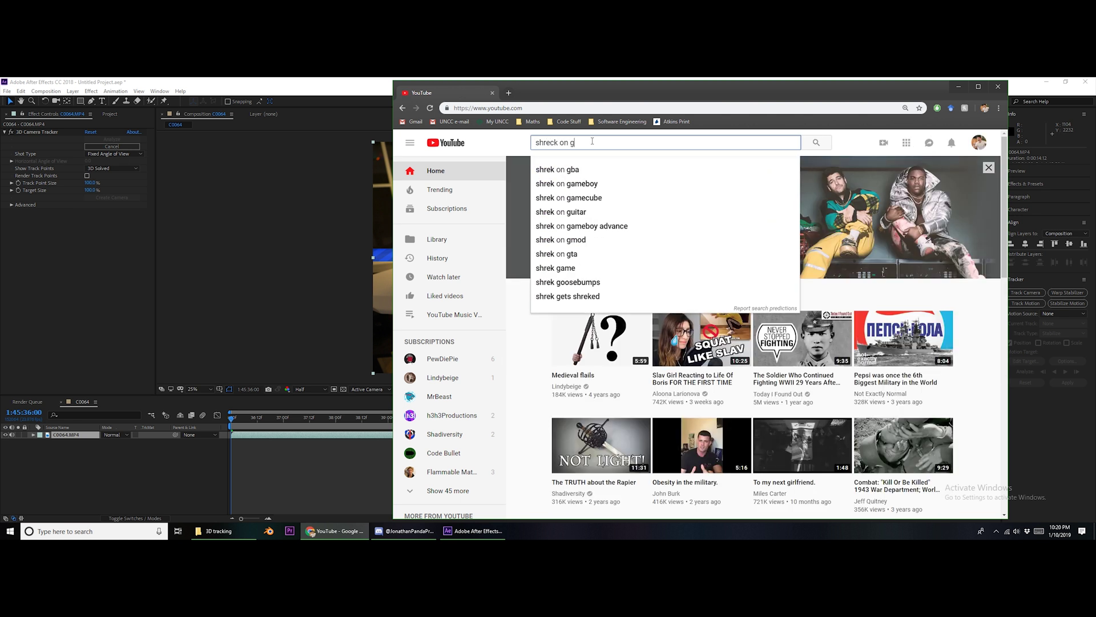
text(reen scree)
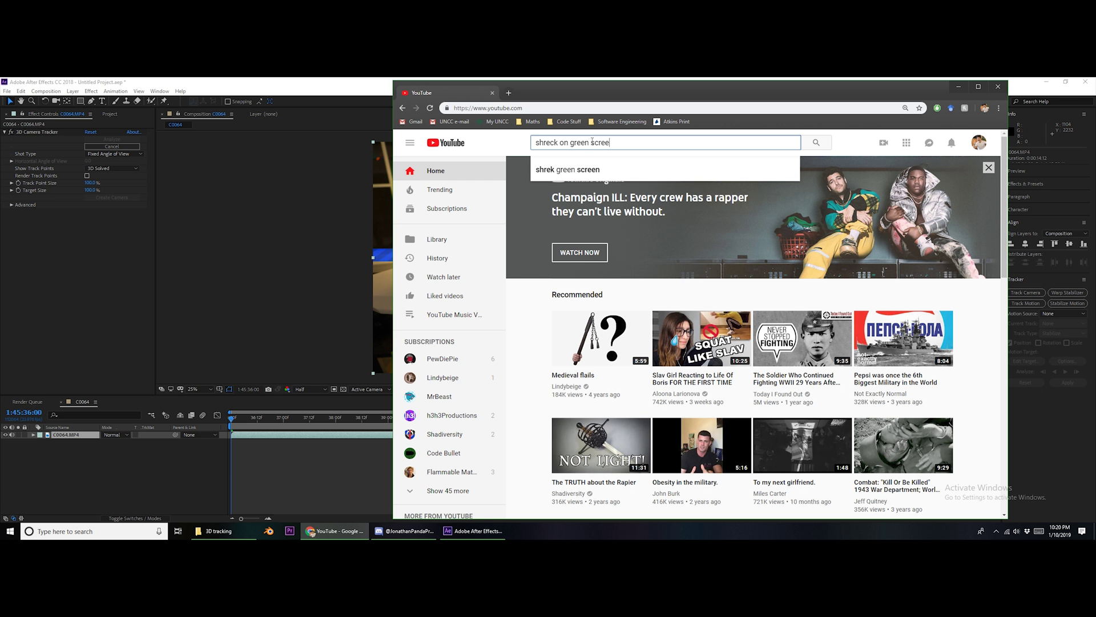
text(n)
key(Return)
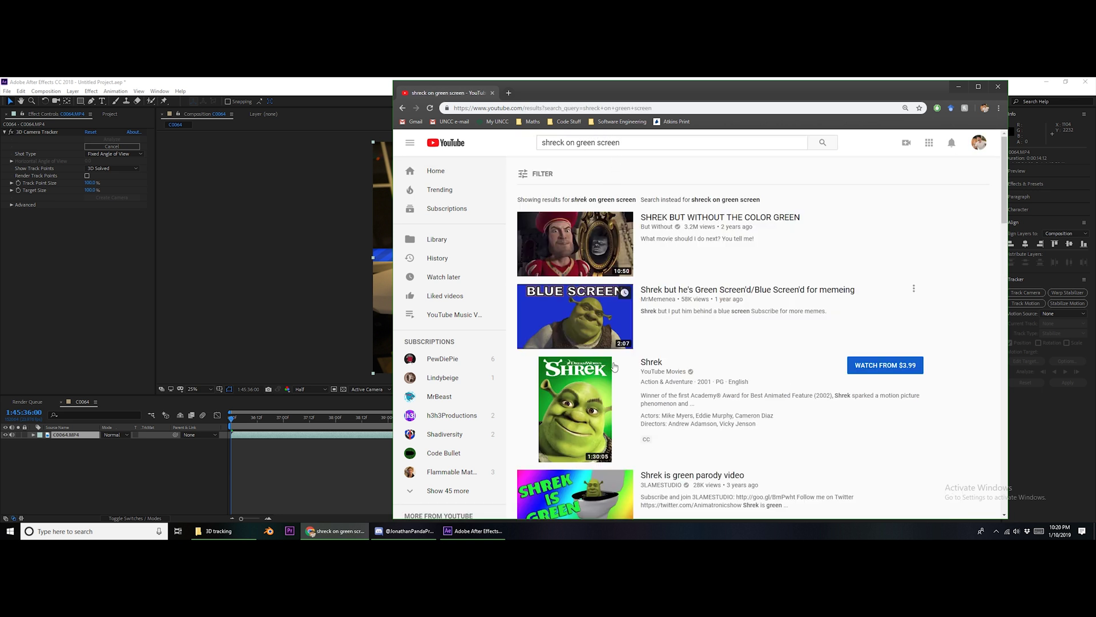
click(544, 142)
text(animated)
key(Return)
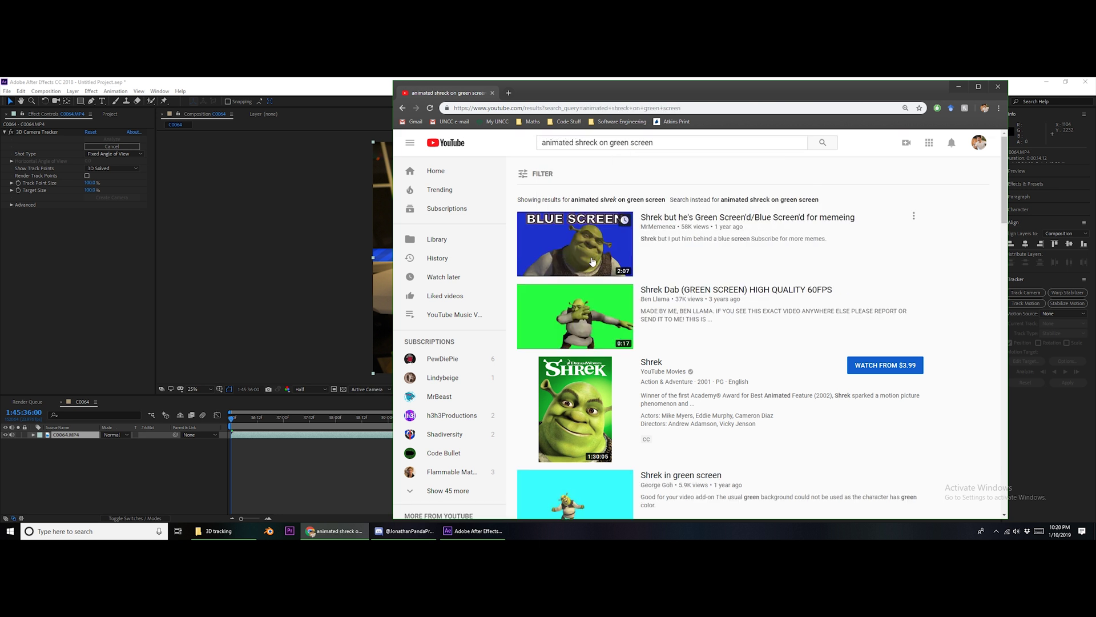
- Open the Shrek Dab video, then the 85 Characters Default Dance video at 0:17
click(625, 305)
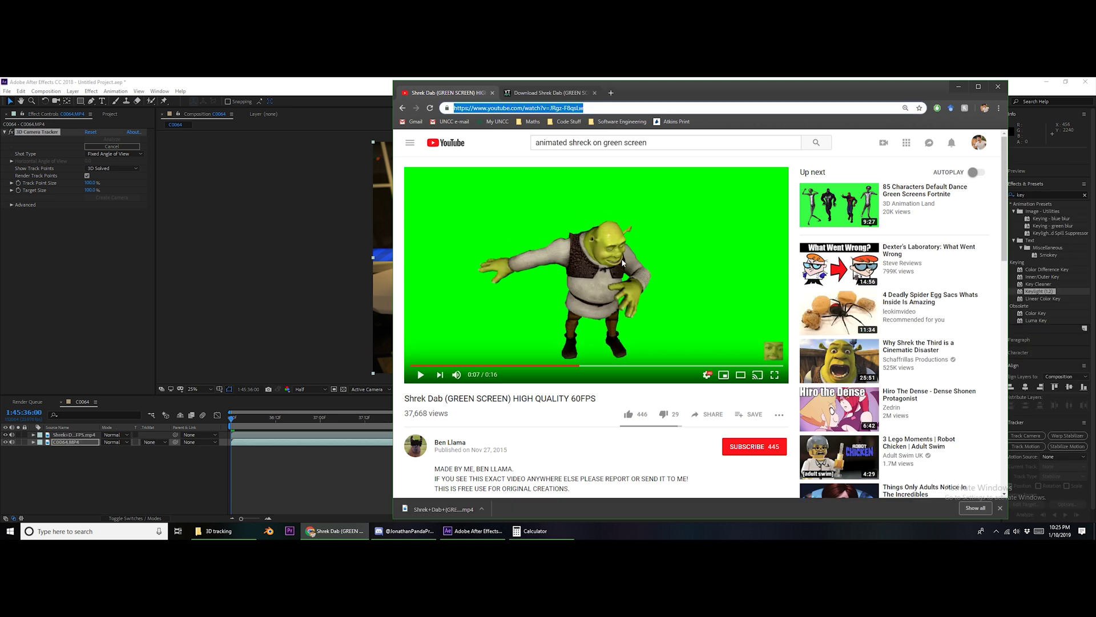
click(838, 204)
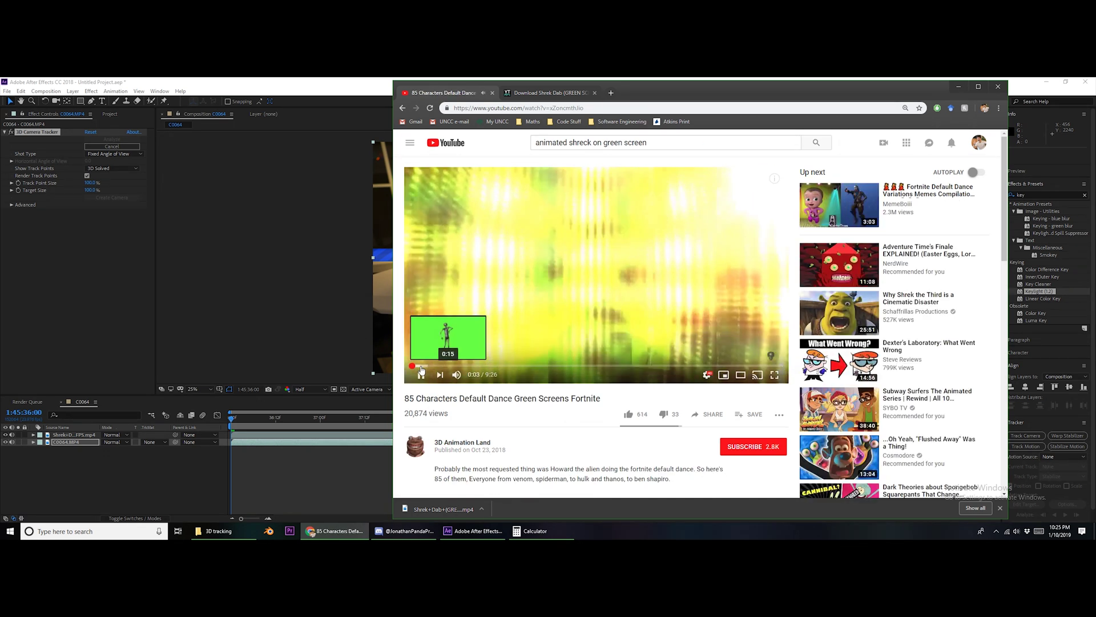
click(423, 366)
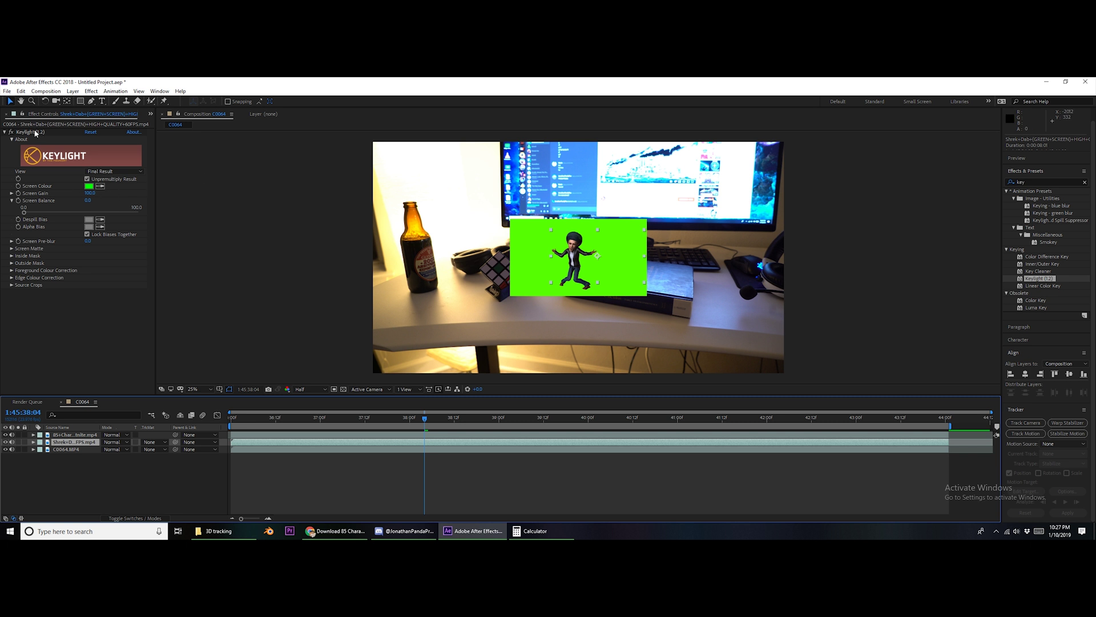
- Copy the Keylight effect onto the dancing characters layer
click(35, 132)
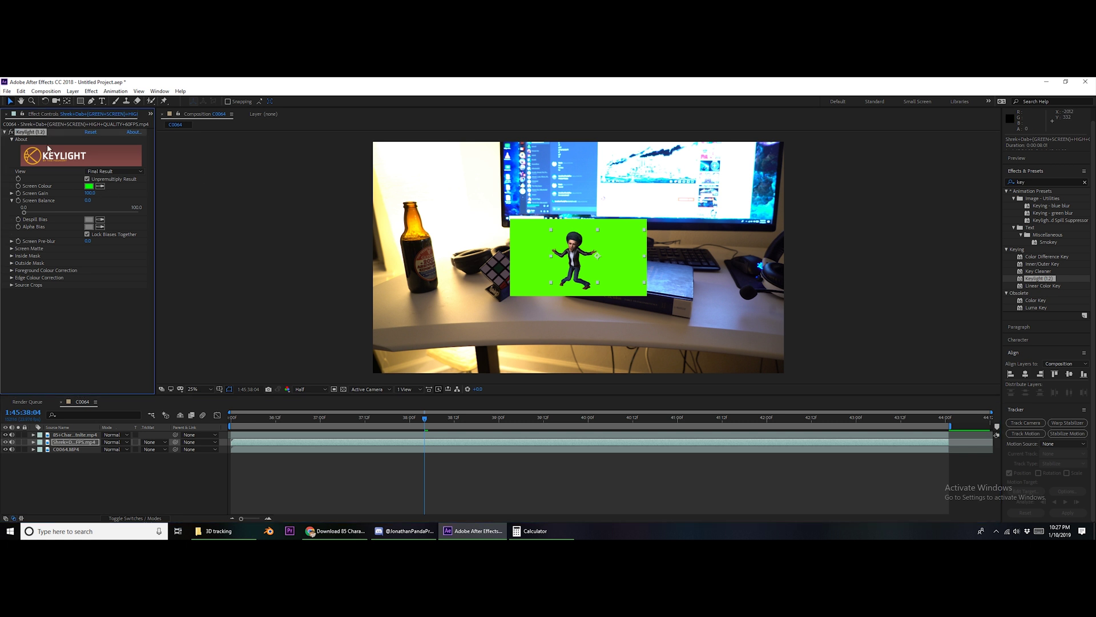
click(70, 435)
key(ctrl+z)
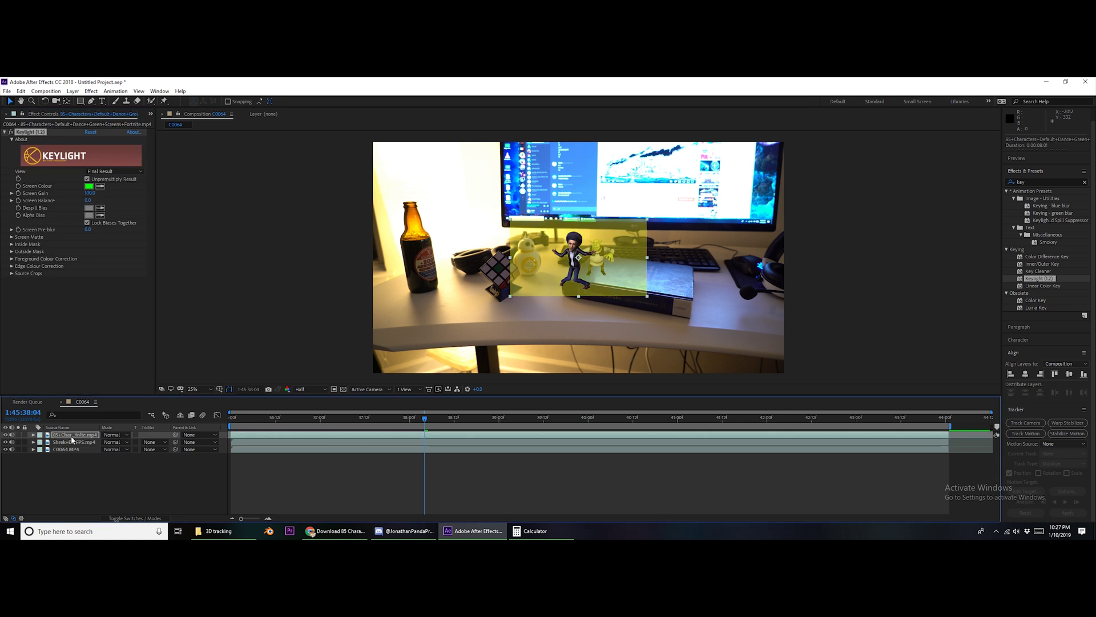
- Sample the green backdrop as Keylight's Screen Colour and move the keyed character onto the book
click(100, 187)
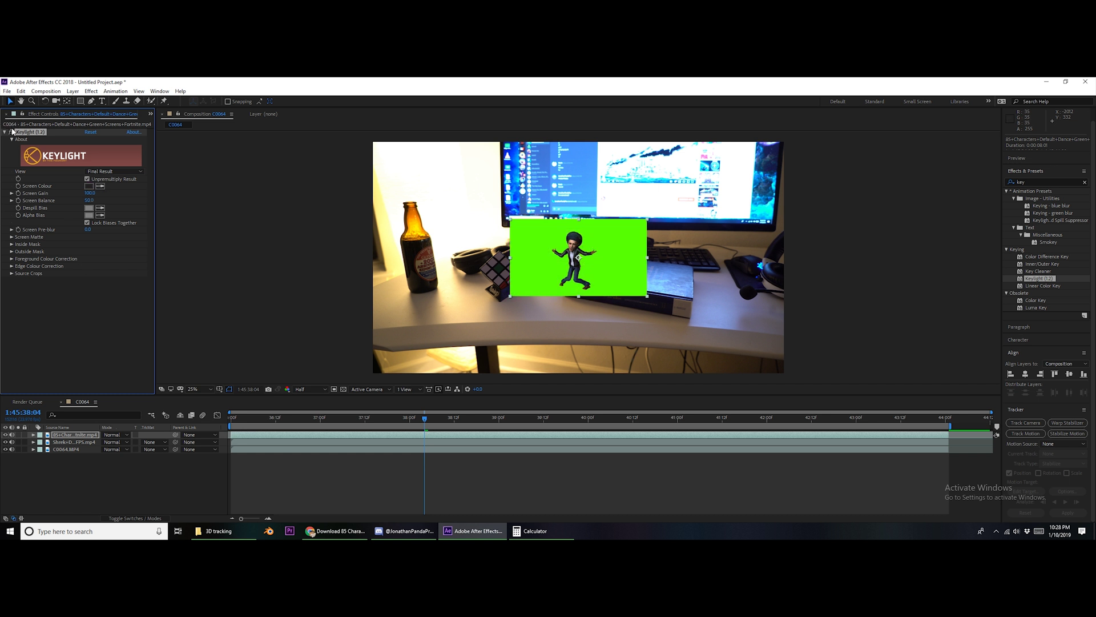
click(101, 187)
click(555, 279)
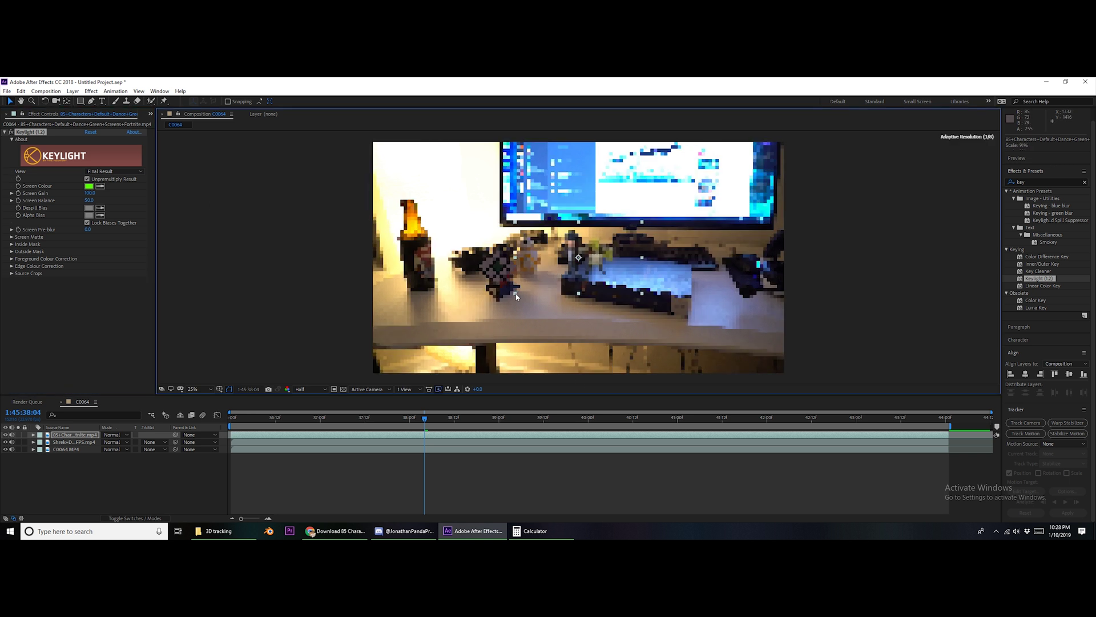
drag(511, 300, 655, 271)
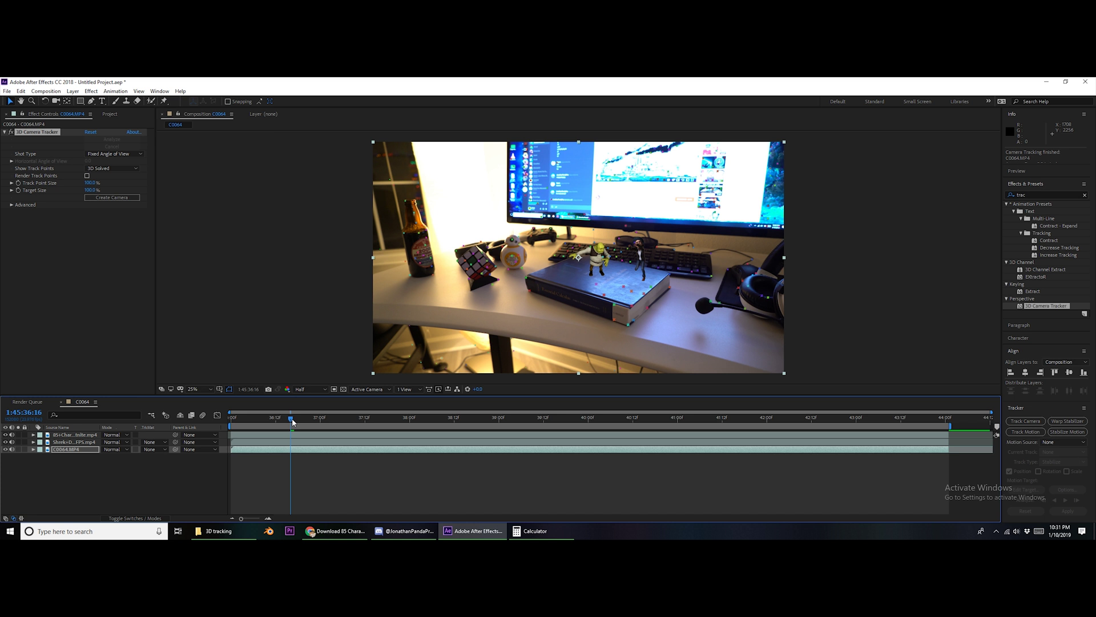
- Create a tracker solid and camera at the target on top of the book
key(Page_Up)
key(period)
key(period)
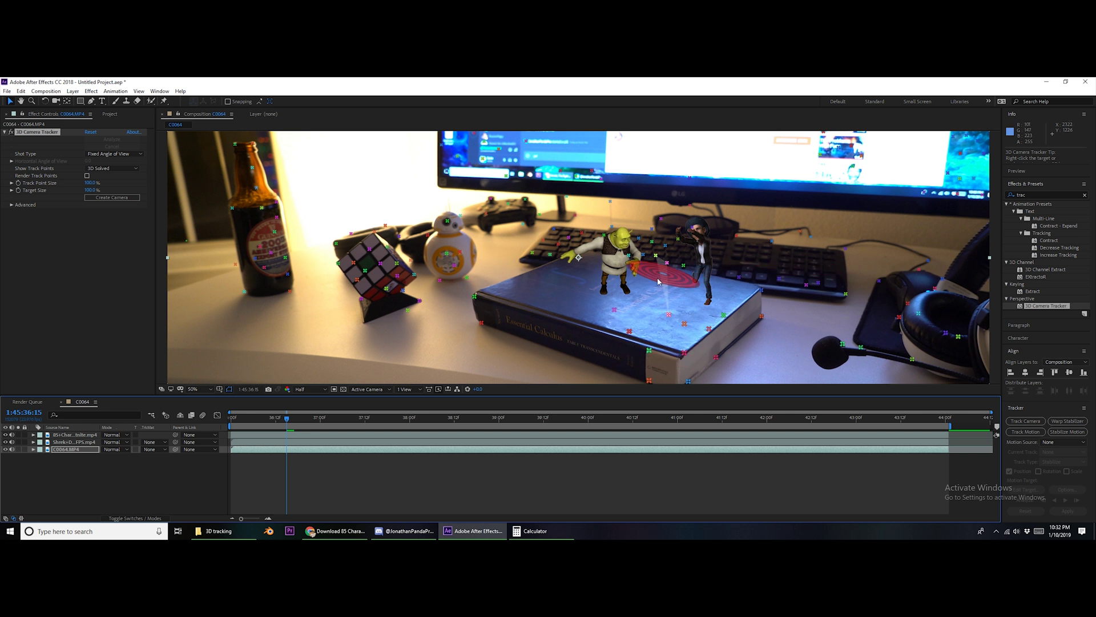
right_click(670, 329)
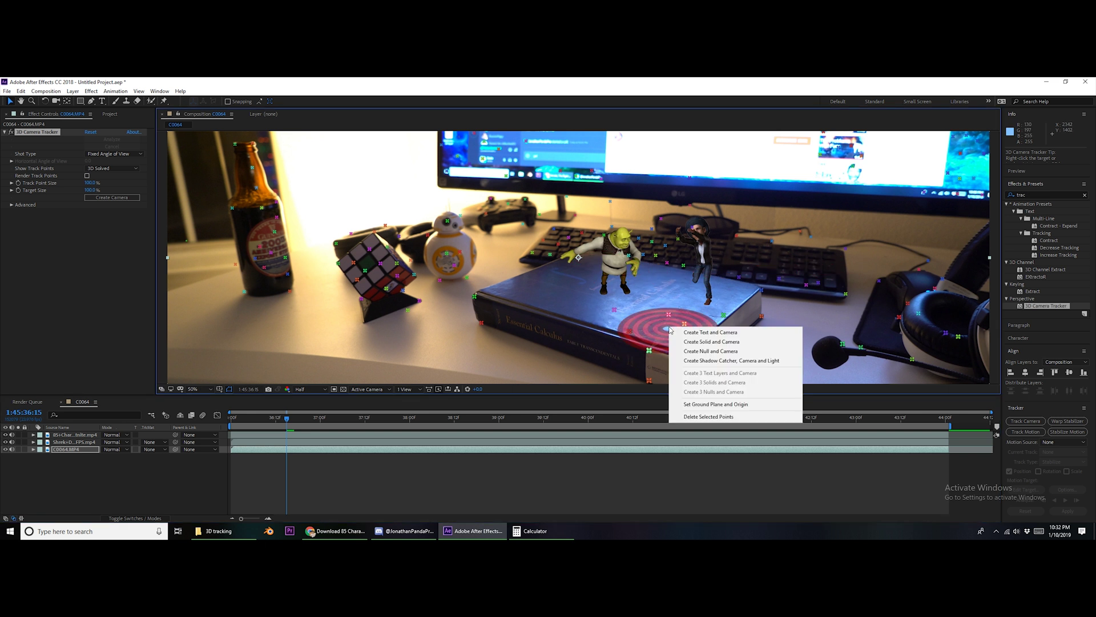
click(706, 343)
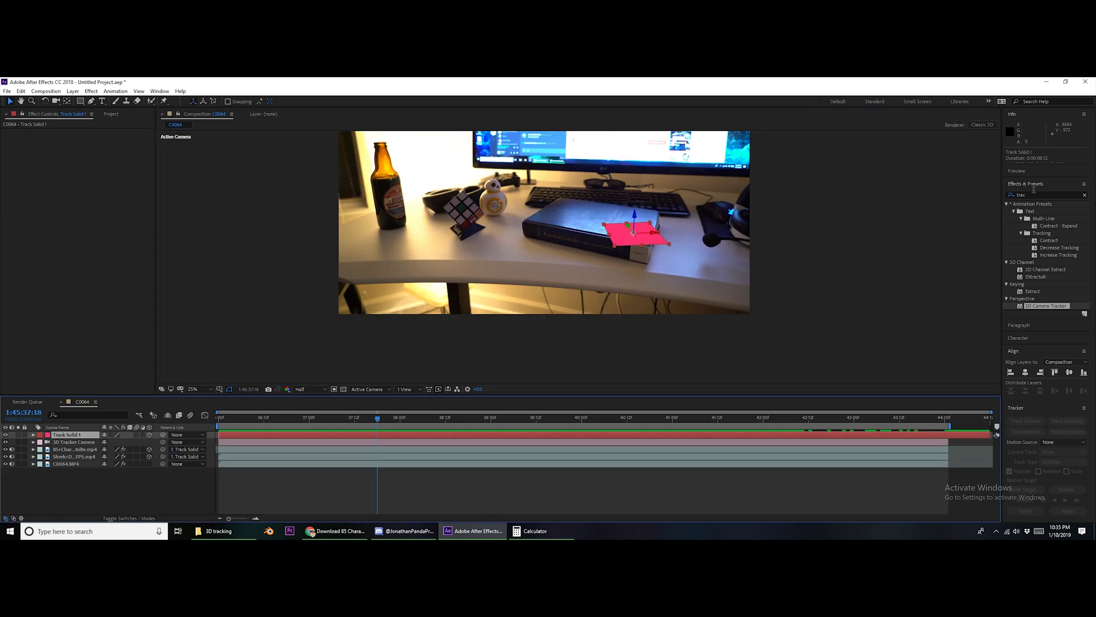
click(1034, 190)
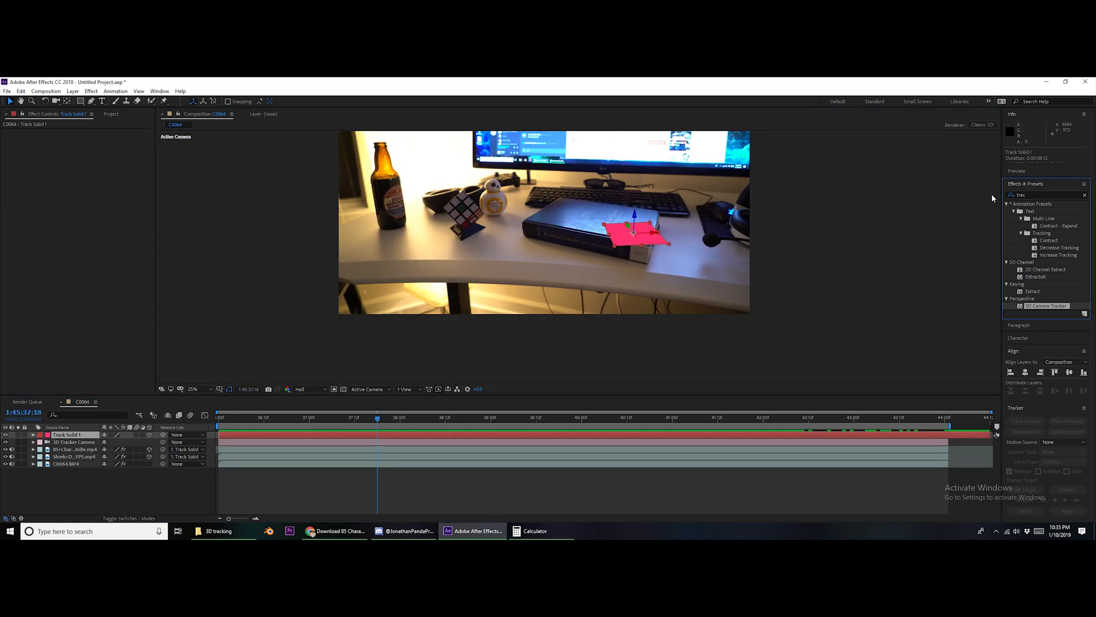
- Apply Grid to Track Solid 1, enlarge it across the desk, and scrub to check tracking
double_click(1034, 195)
text(grid)
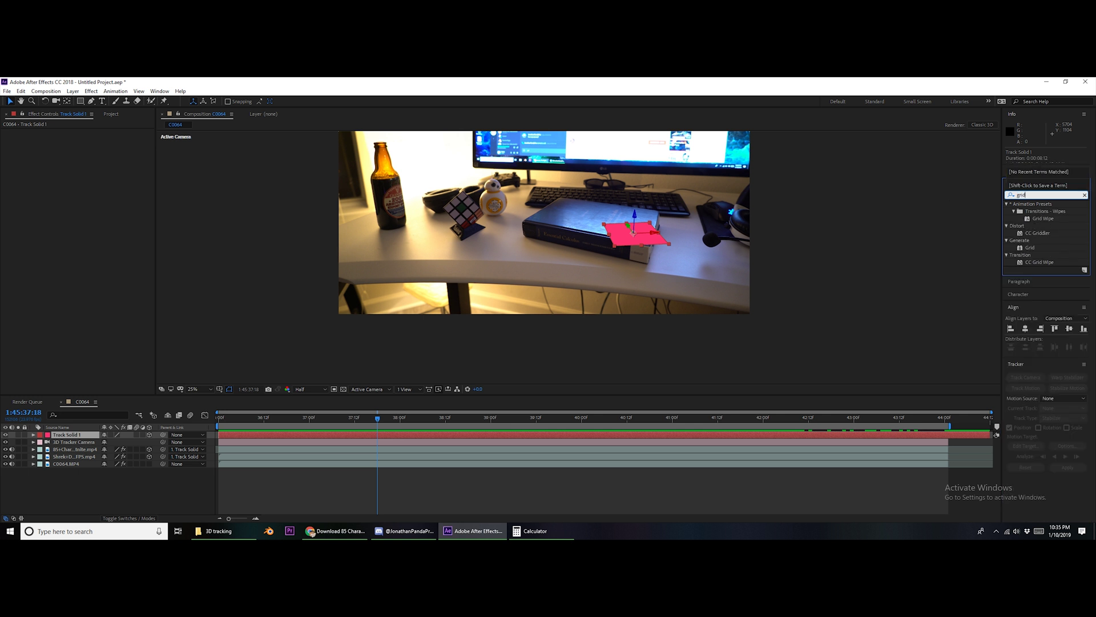
drag(1030, 246, 633, 236)
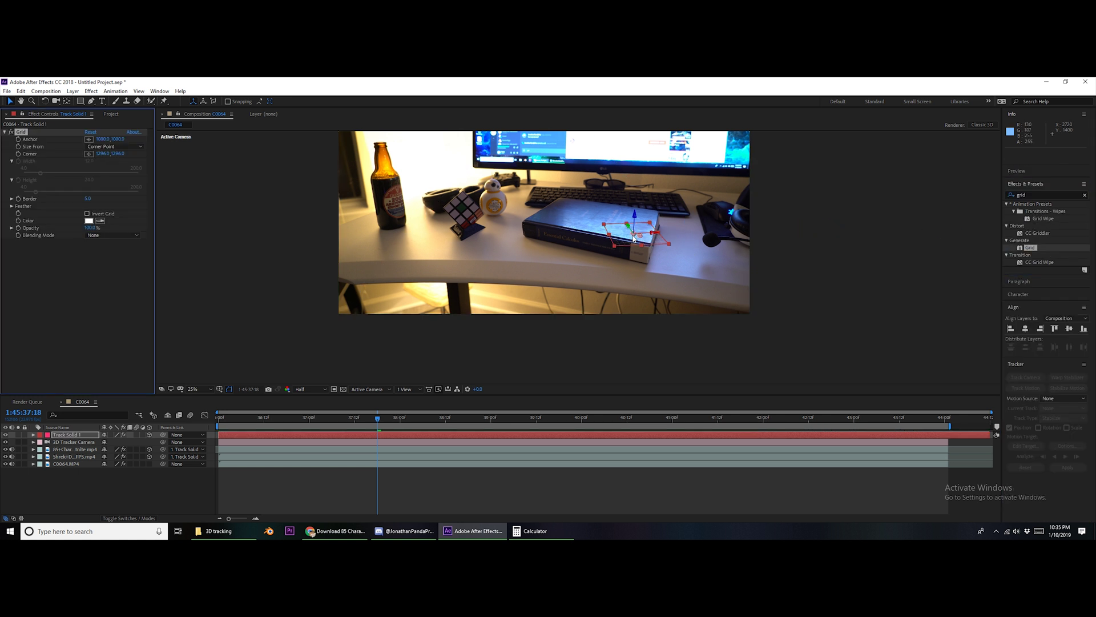
scroll(593, 258, up, 2)
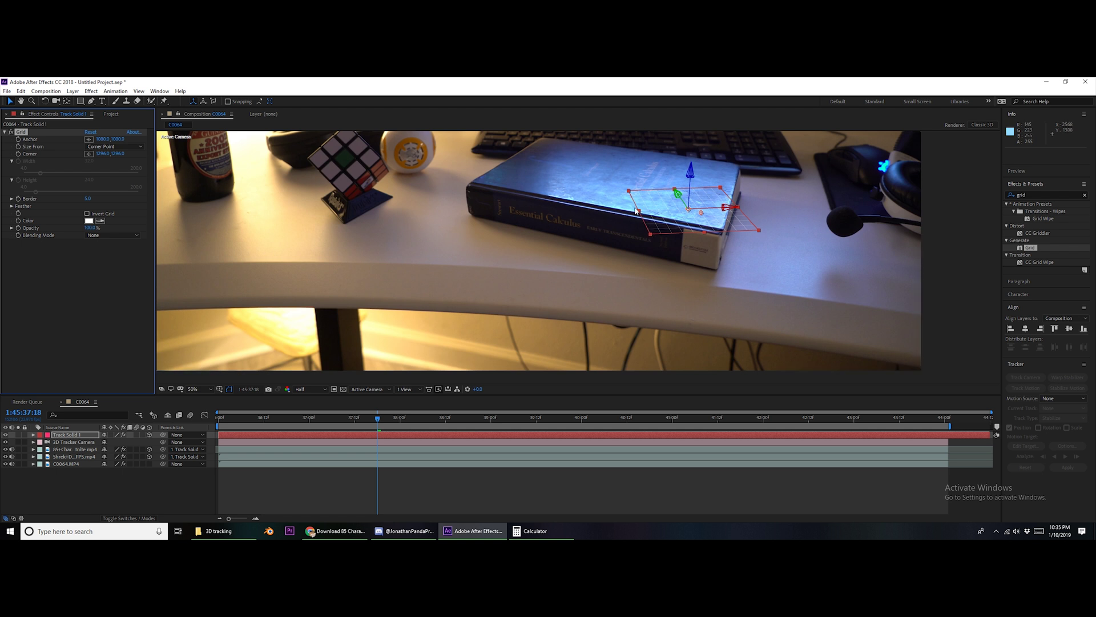
drag(639, 213, 280, 235)
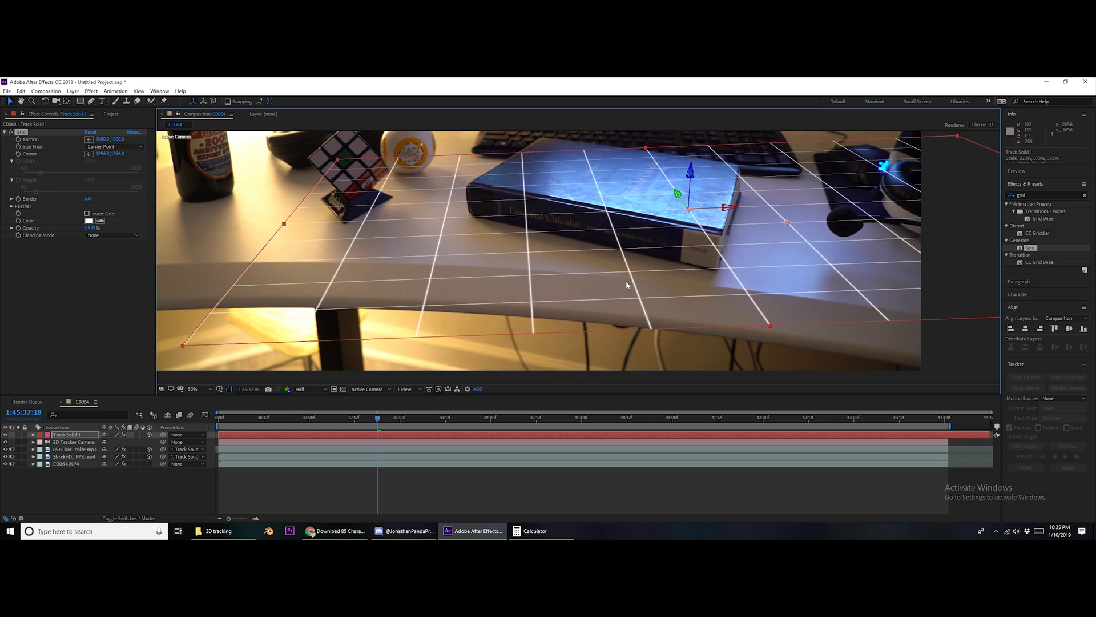
key(comma)
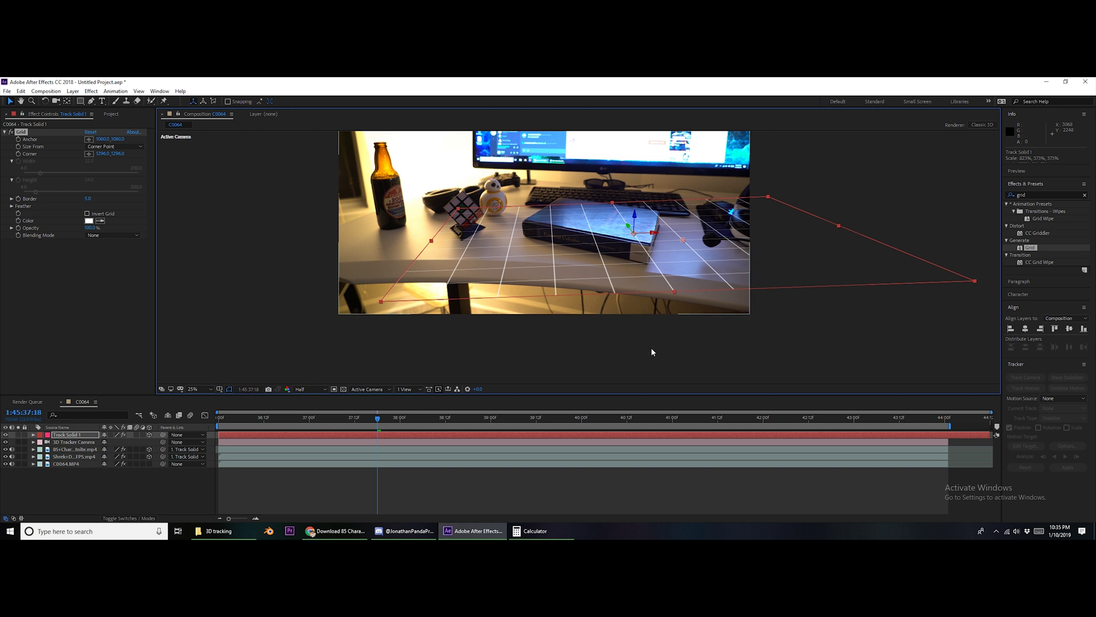
drag(370, 424, 309, 392)
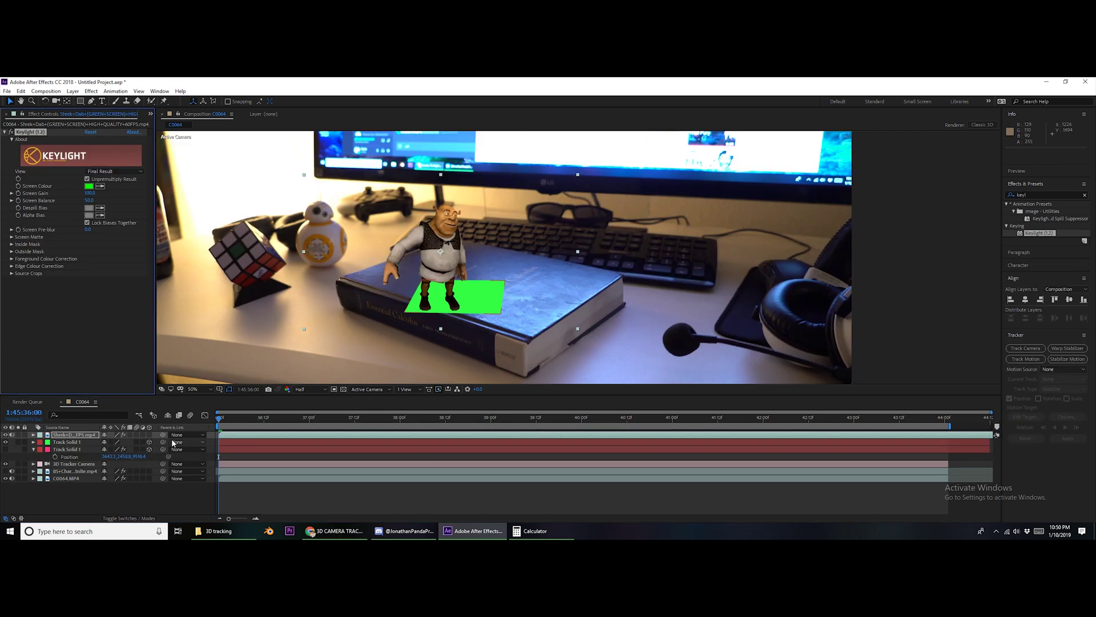
- Make the Shrek layer 3D and give it Track Solid 1's Position
click(149, 435)
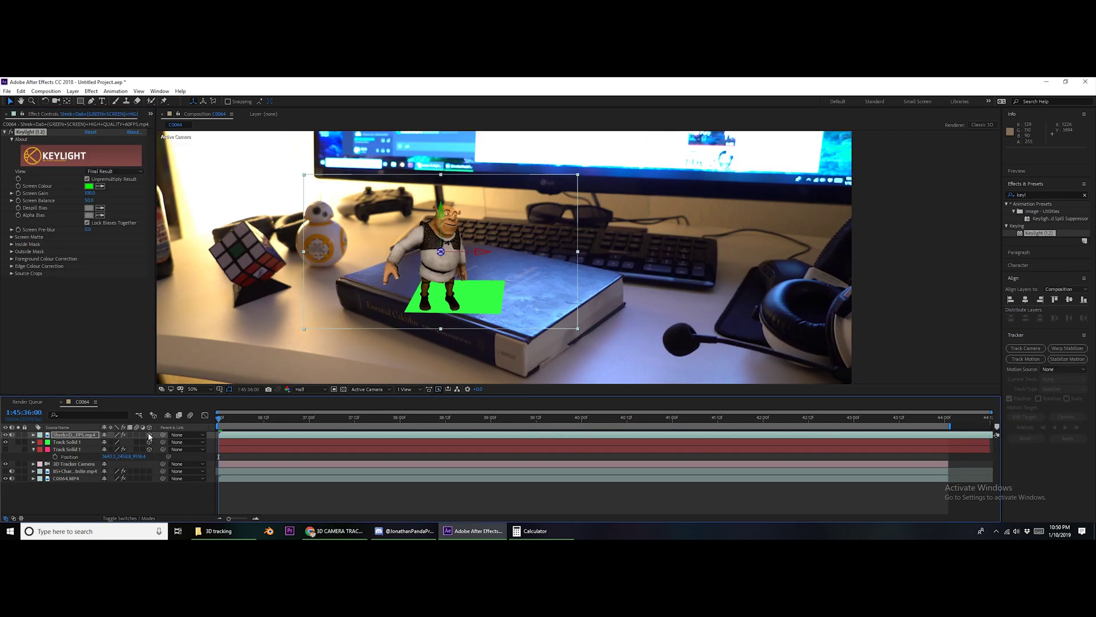
click(64, 442)
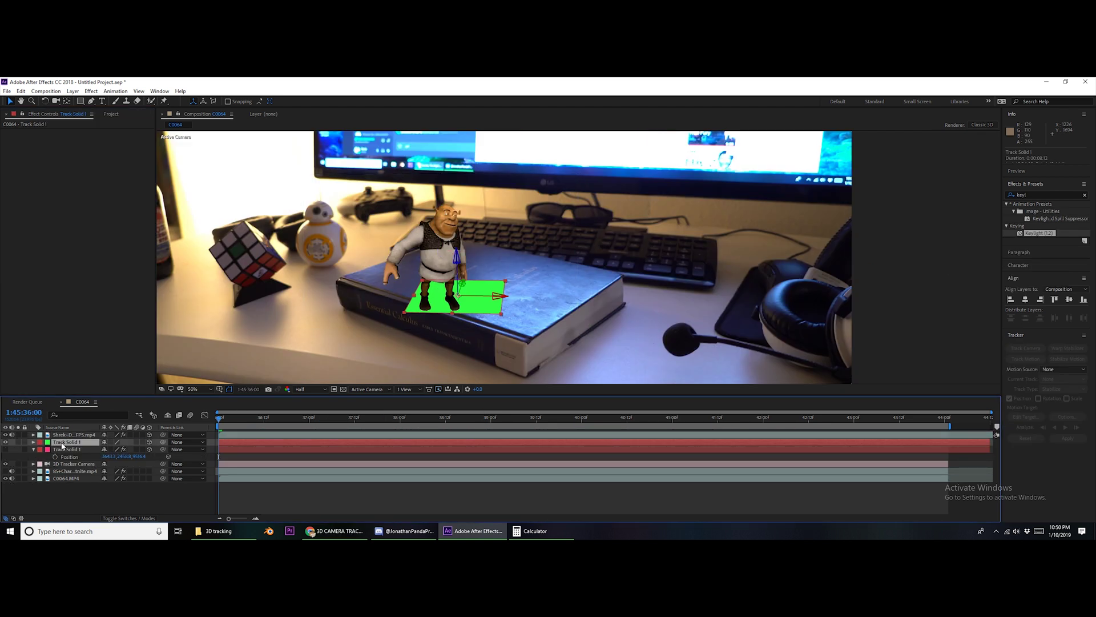
key(p)
click(71, 451)
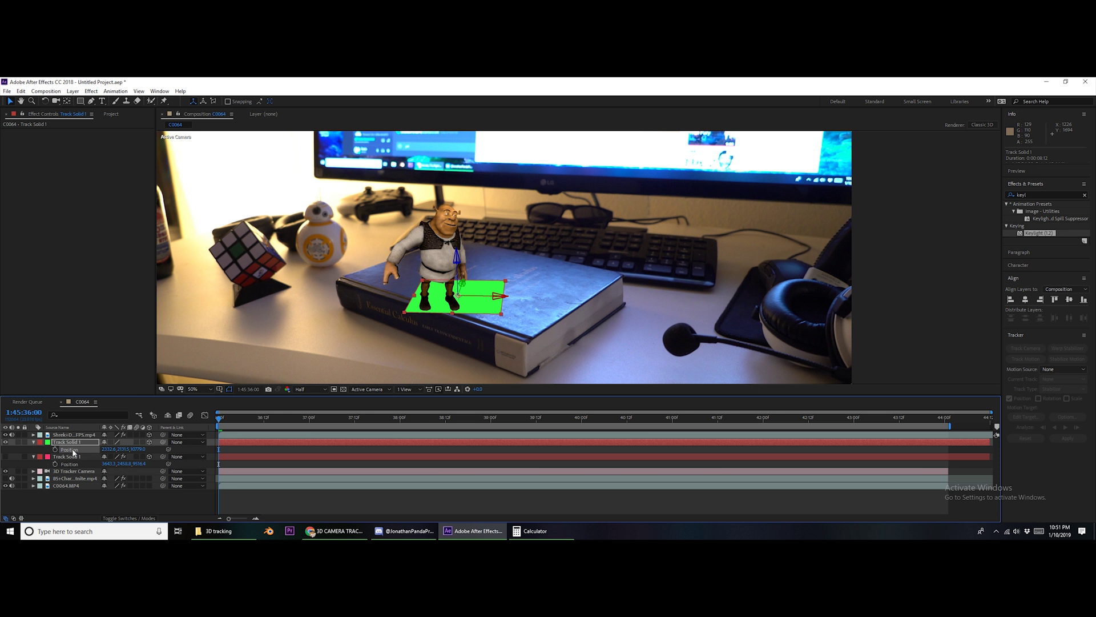
click(74, 435)
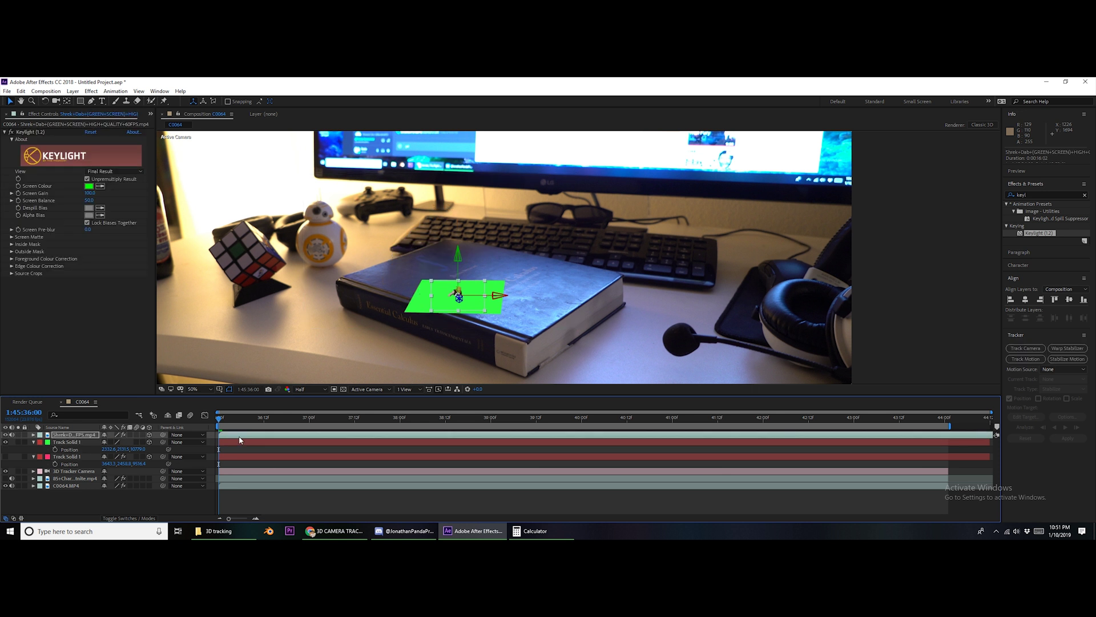
- Scale Shrek to 253% and raise his Anchor Point Y so he stands on the book
key(s)
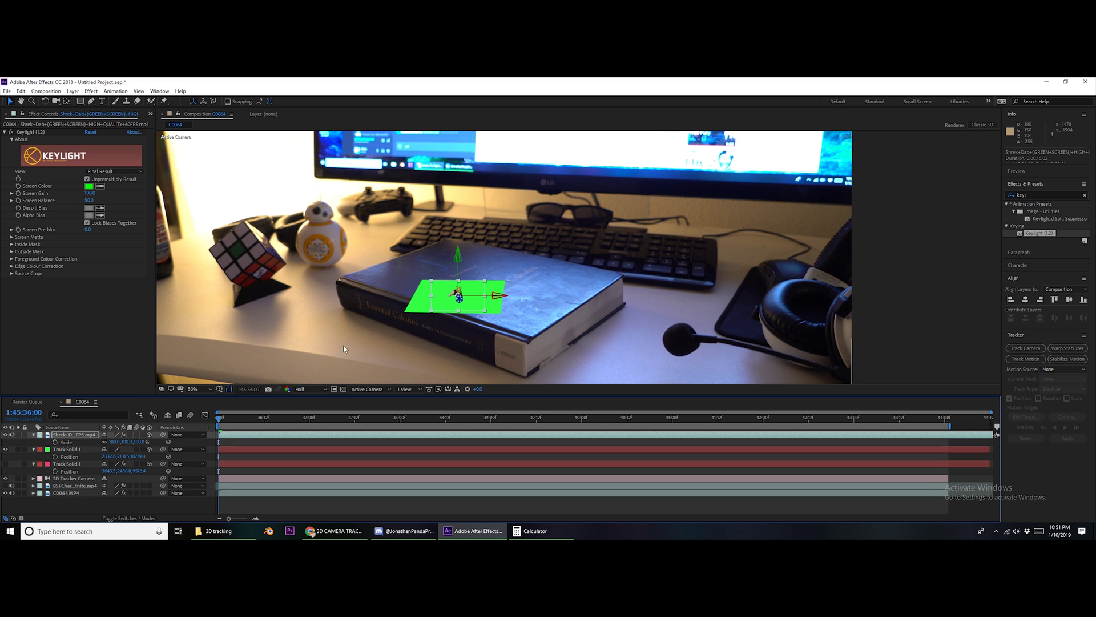
drag(119, 443, 195, 426)
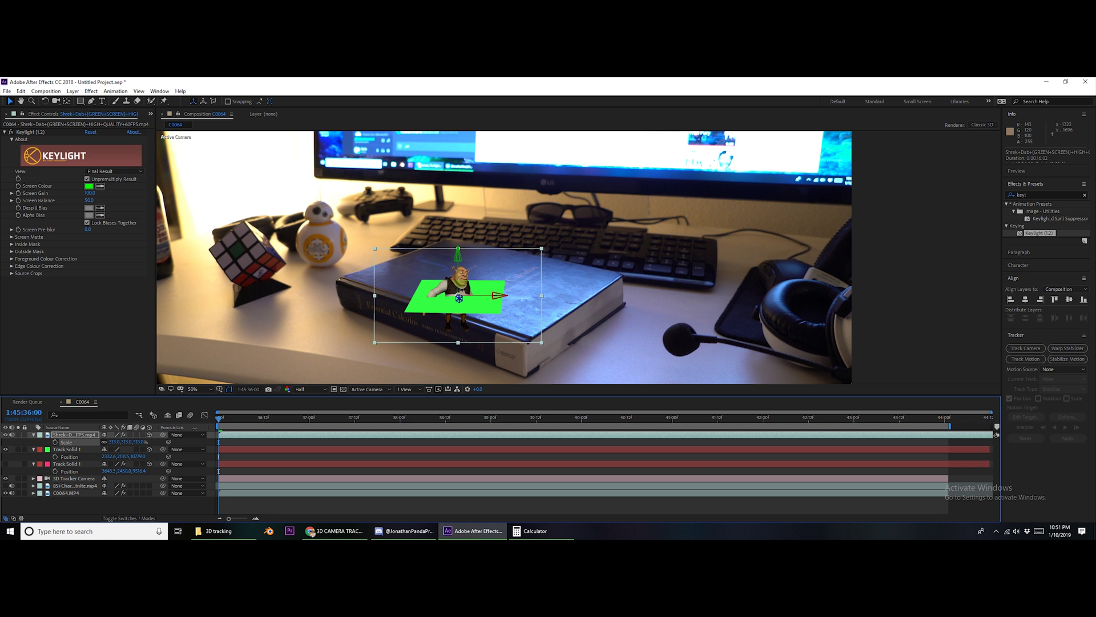
key(space)
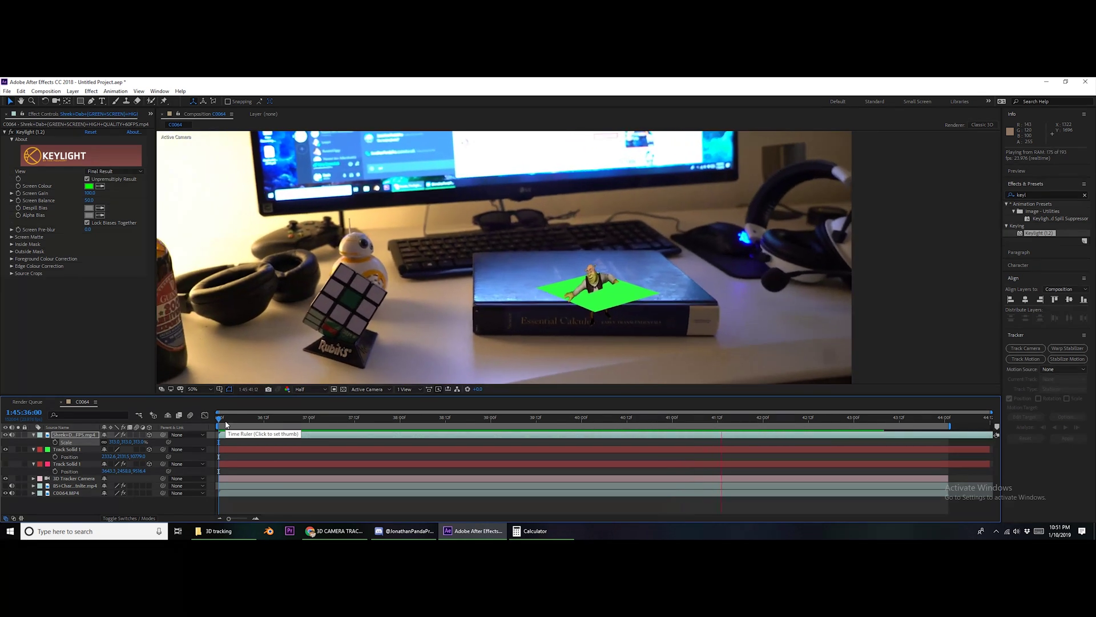
click(237, 418)
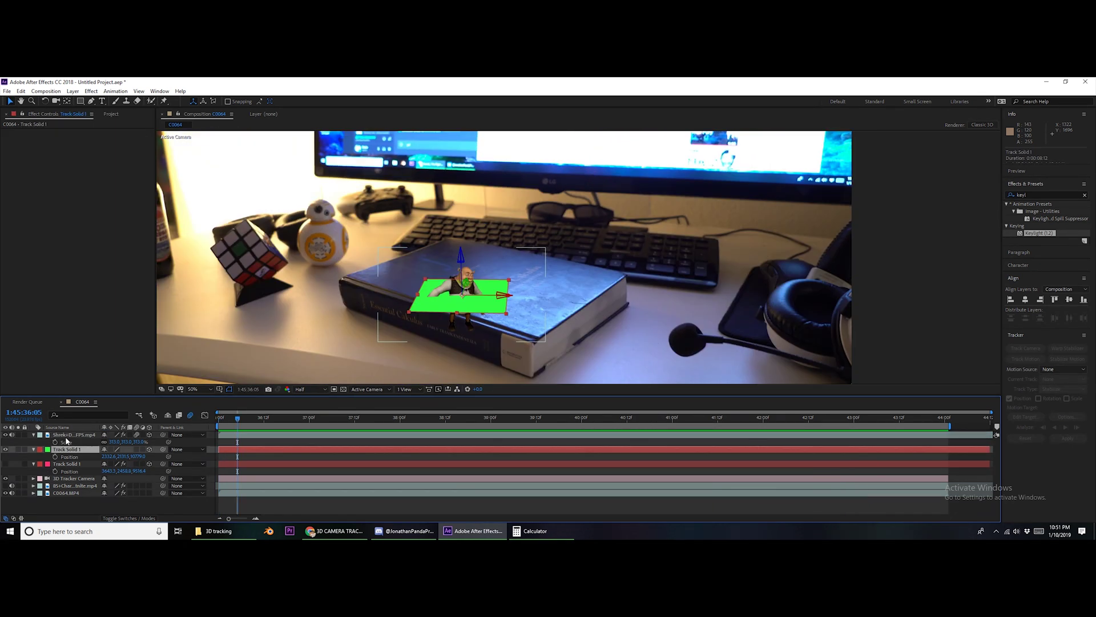
key(a)
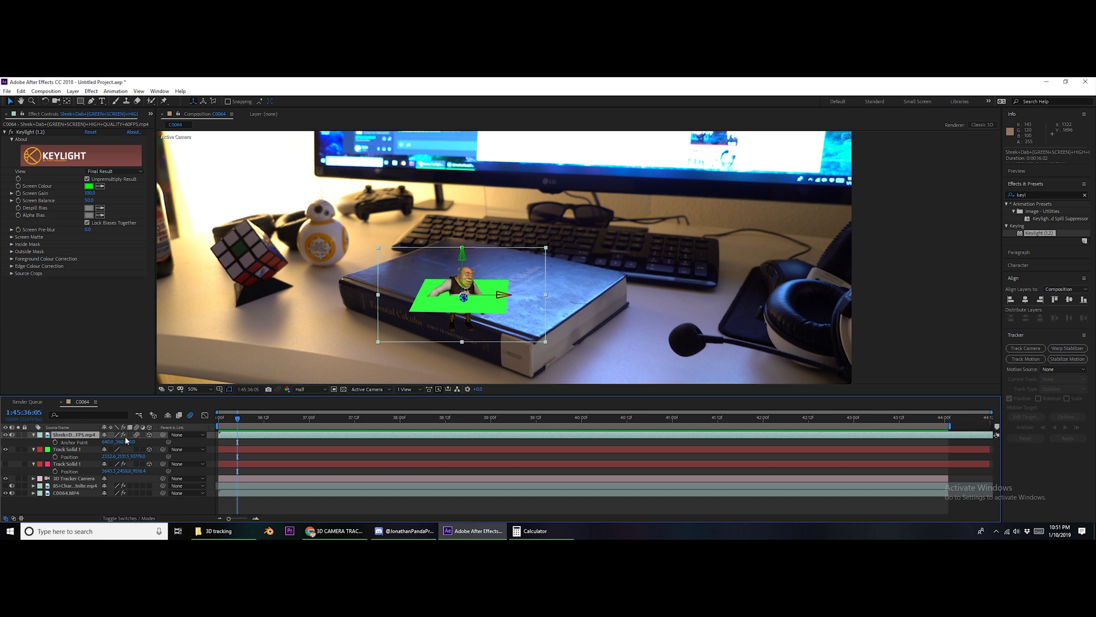
drag(122, 442, 266, 410)
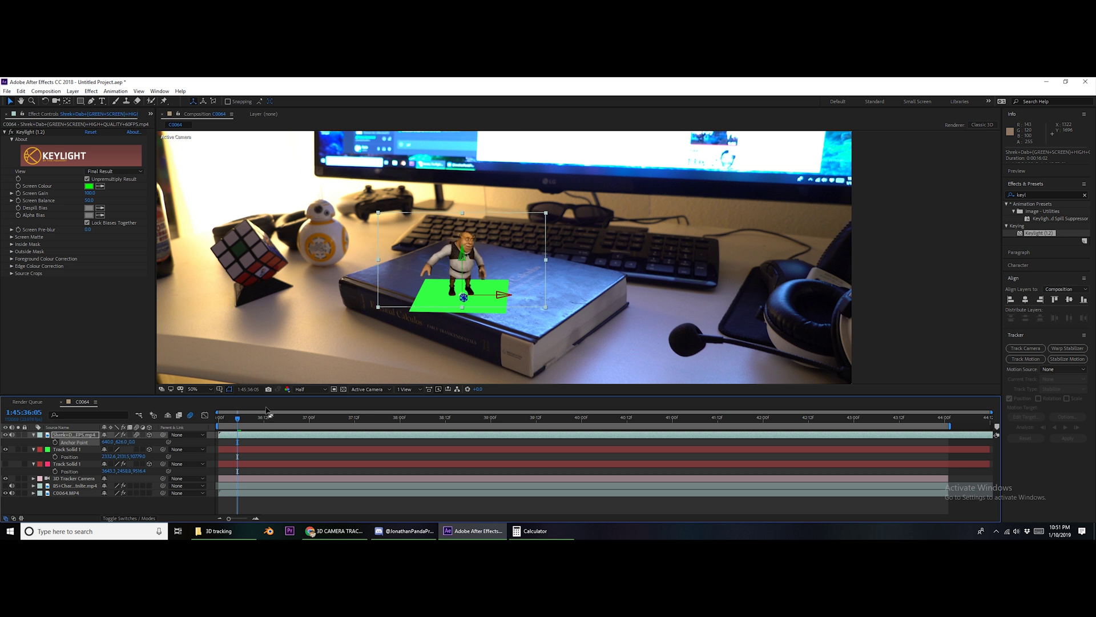
key(space)
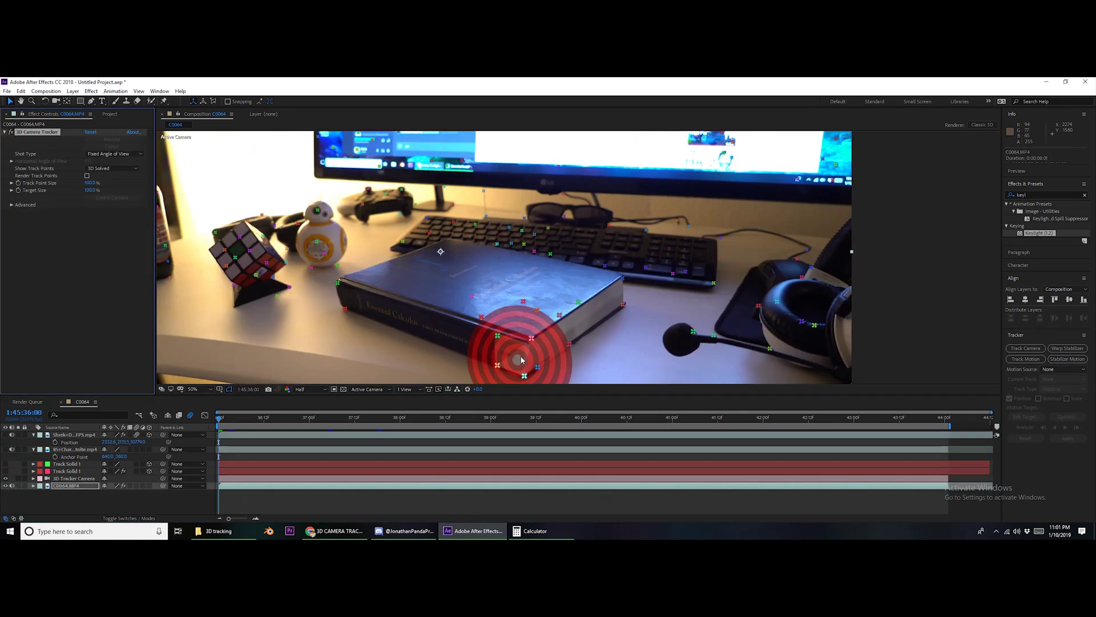
- Create an orange tracker solid at a second target on the book
right_click(529, 320)
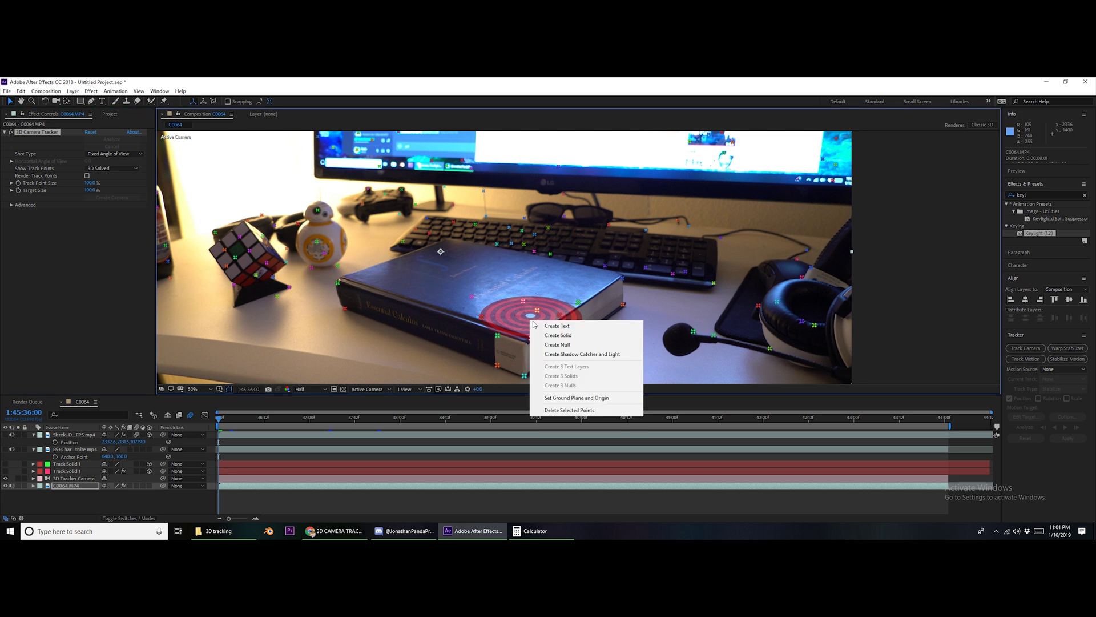
click(554, 341)
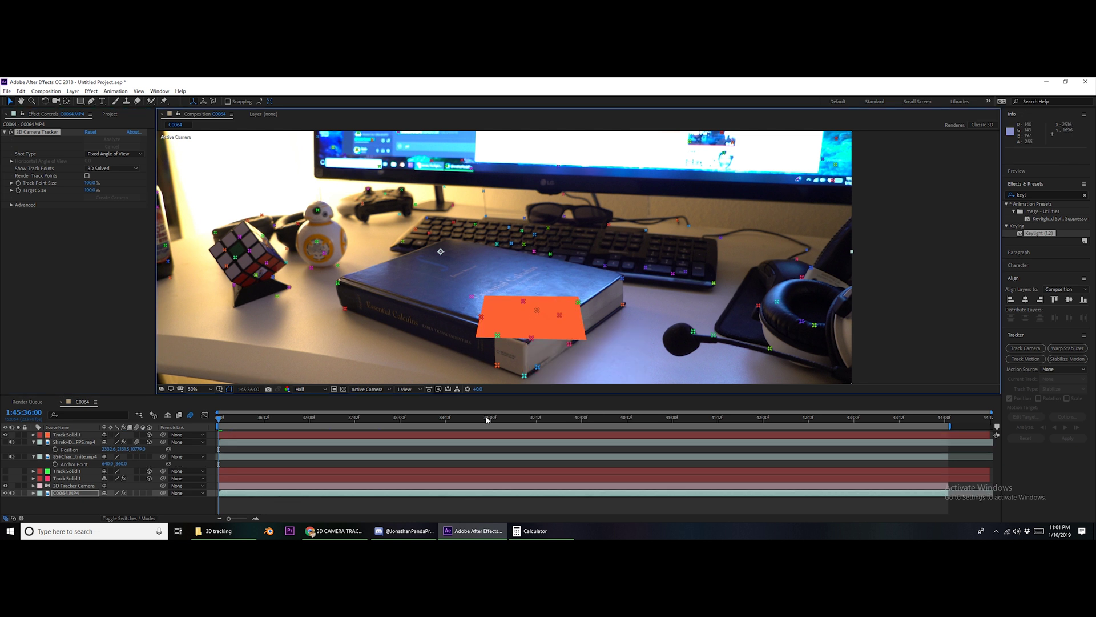
key(space)
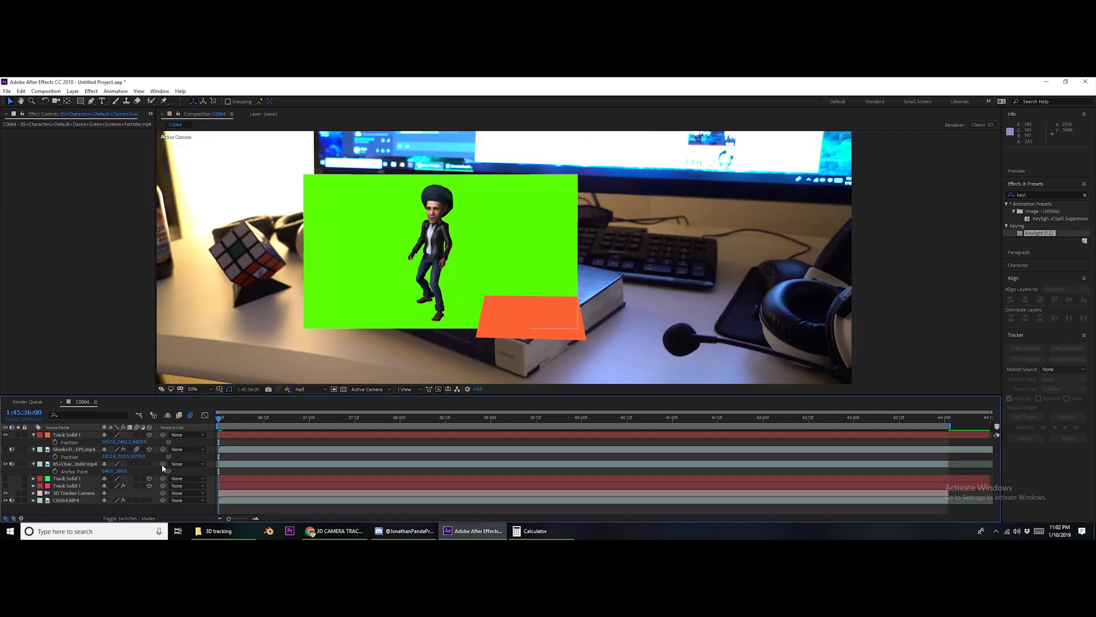
- Make the dancing character layer 3D and paste the orange solid's Position onto it
click(148, 464)
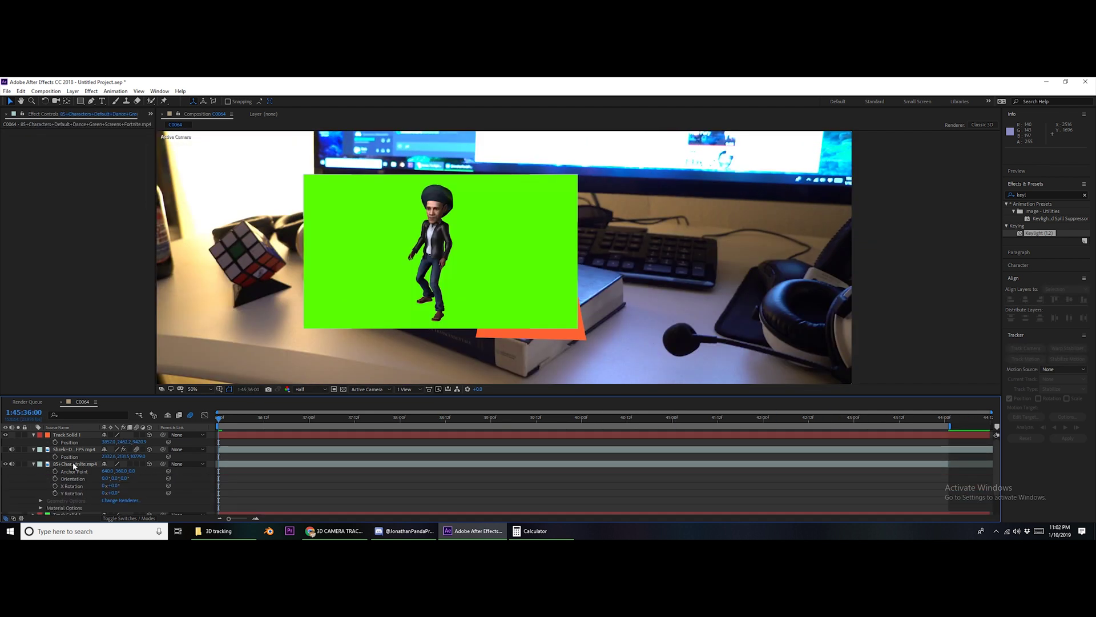
click(73, 463)
key(ctrl+v)
key(space)
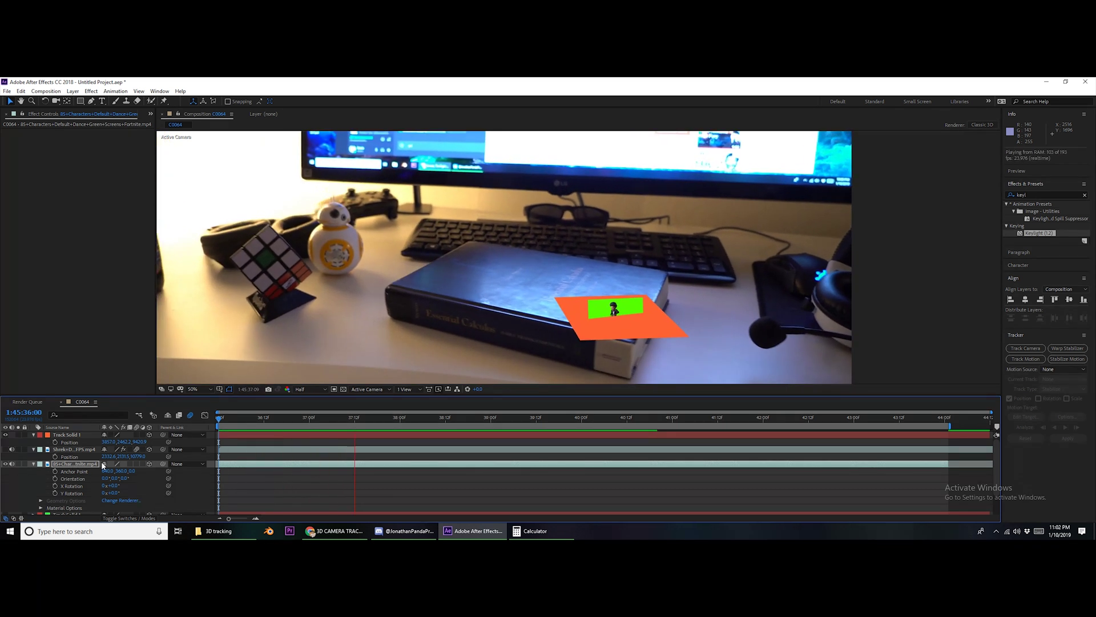
click(510, 422)
drag(510, 423, 116, 416)
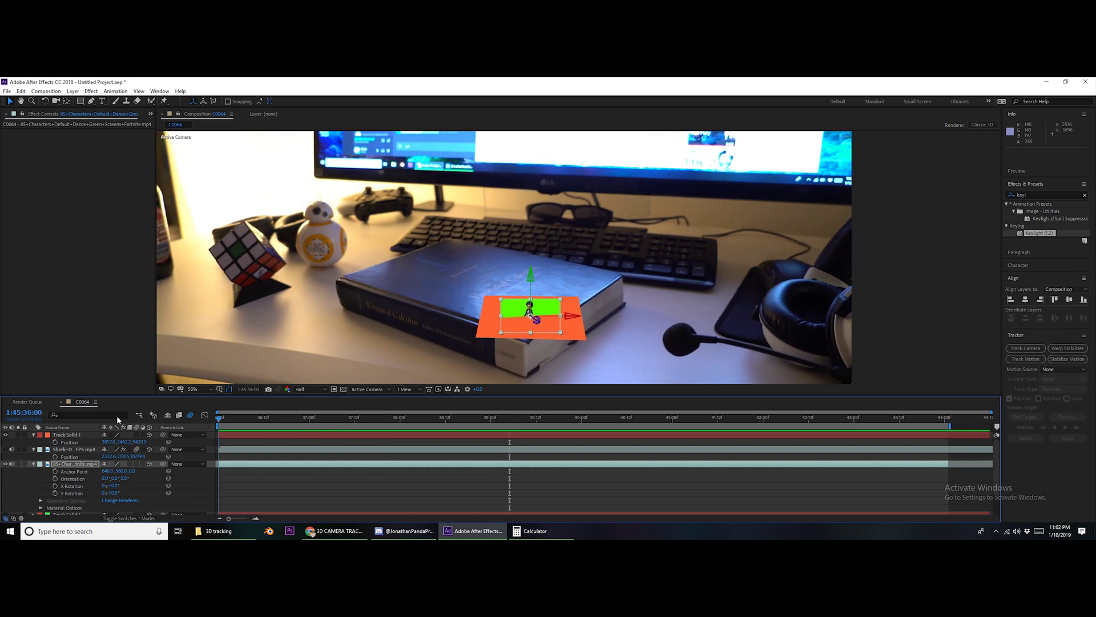
- Hide the orange solid, collapse the layer properties, and apply Keylight to the small character
click(68, 435)
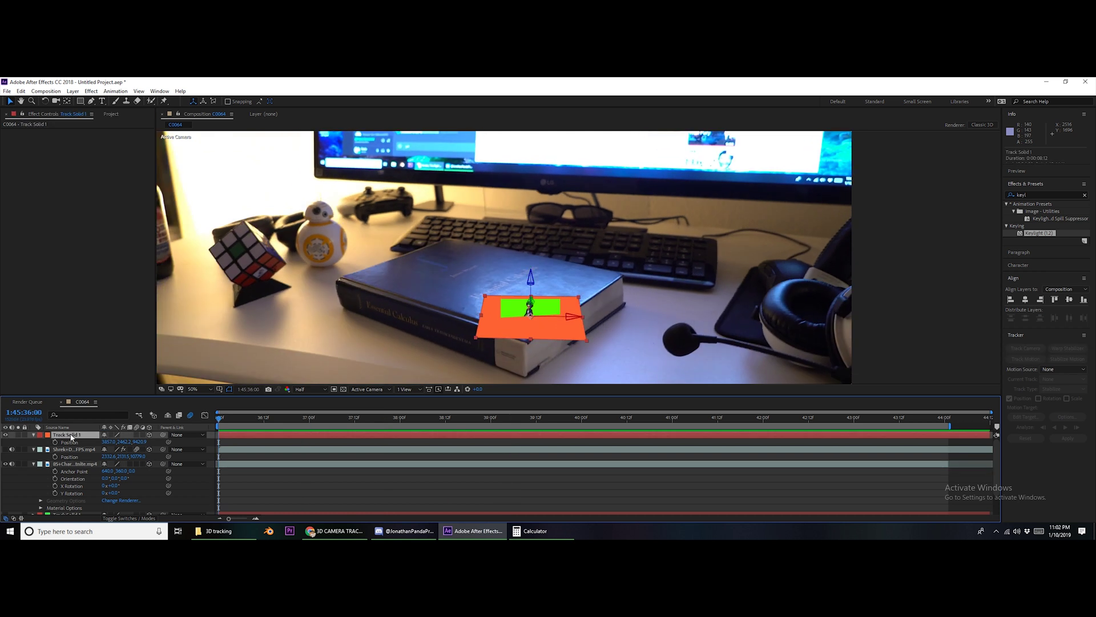
click(5, 435)
click(62, 464)
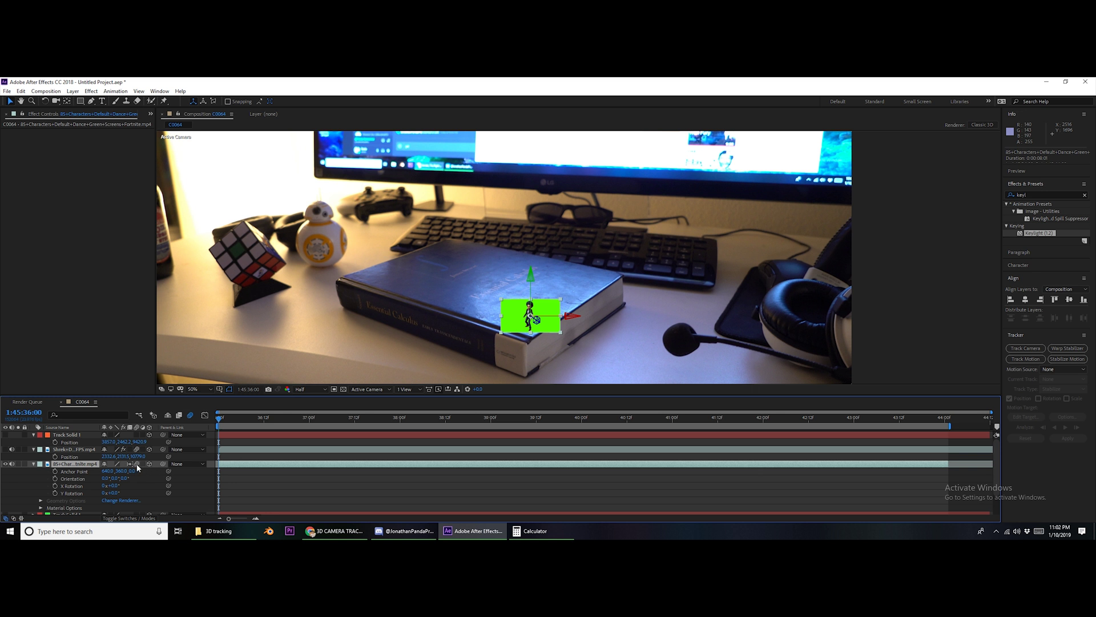
click(33, 463)
click(33, 449)
click(33, 434)
drag(1041, 234, 539, 308)
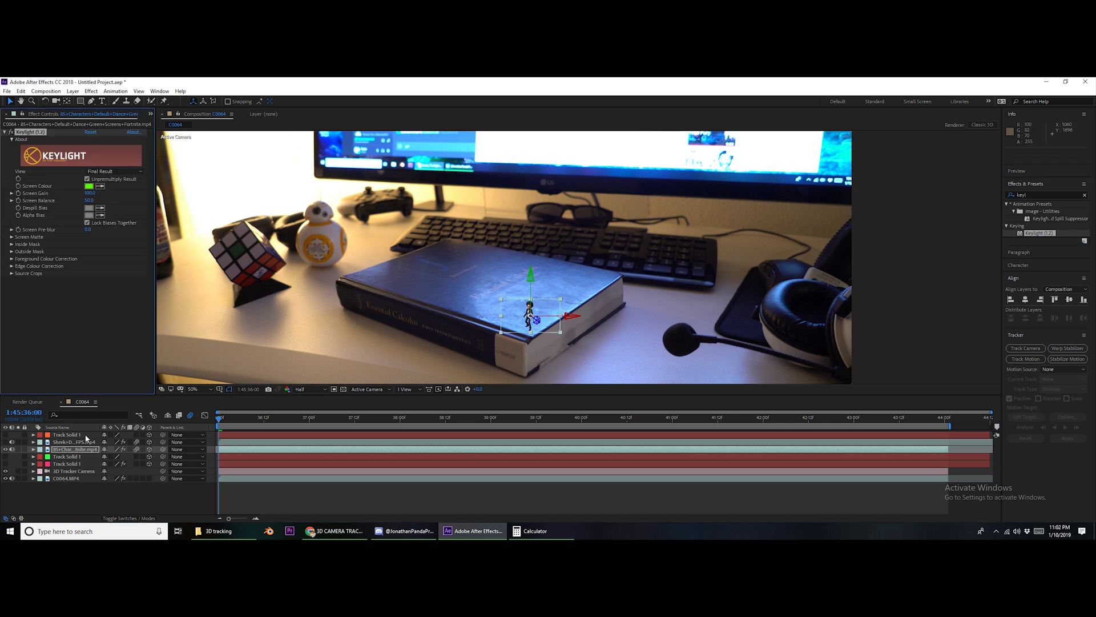
click(66, 442)
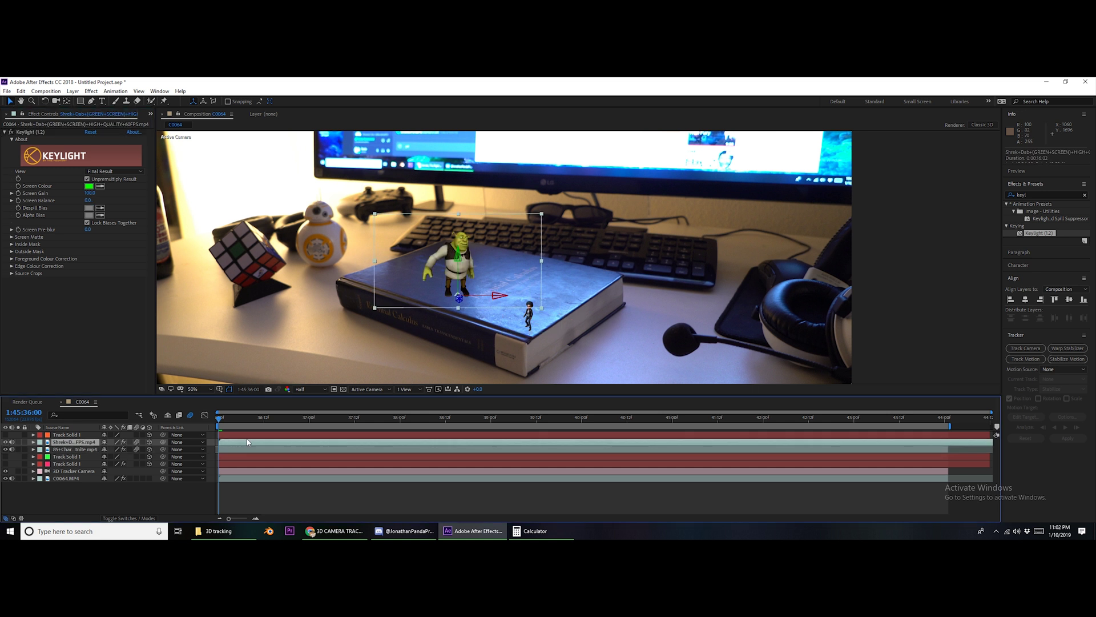
key(space)
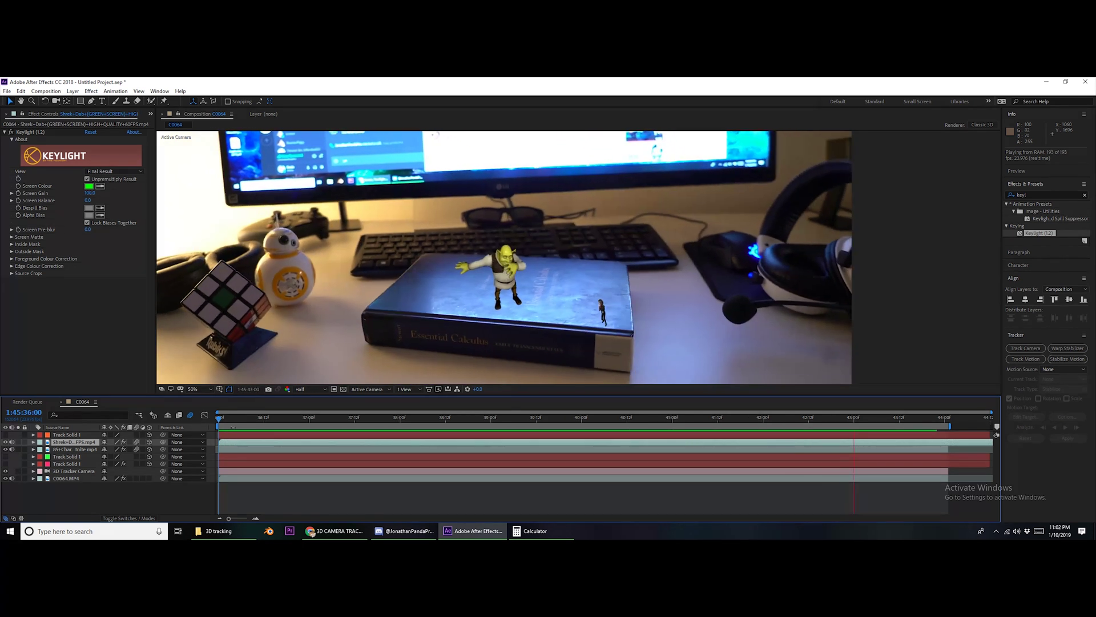
key(space)
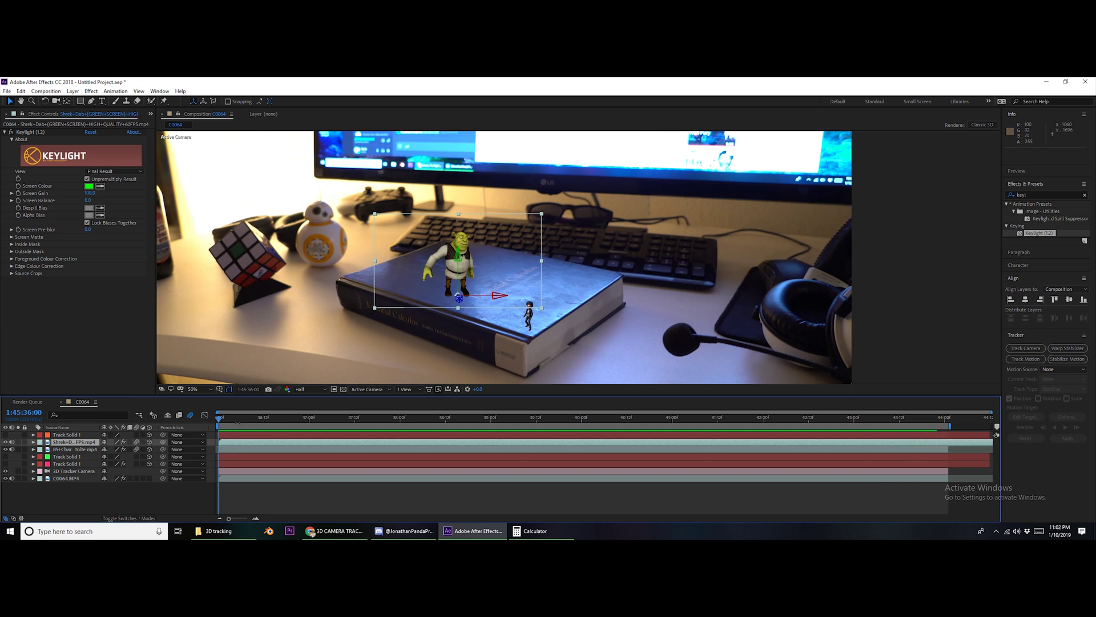
key(space)
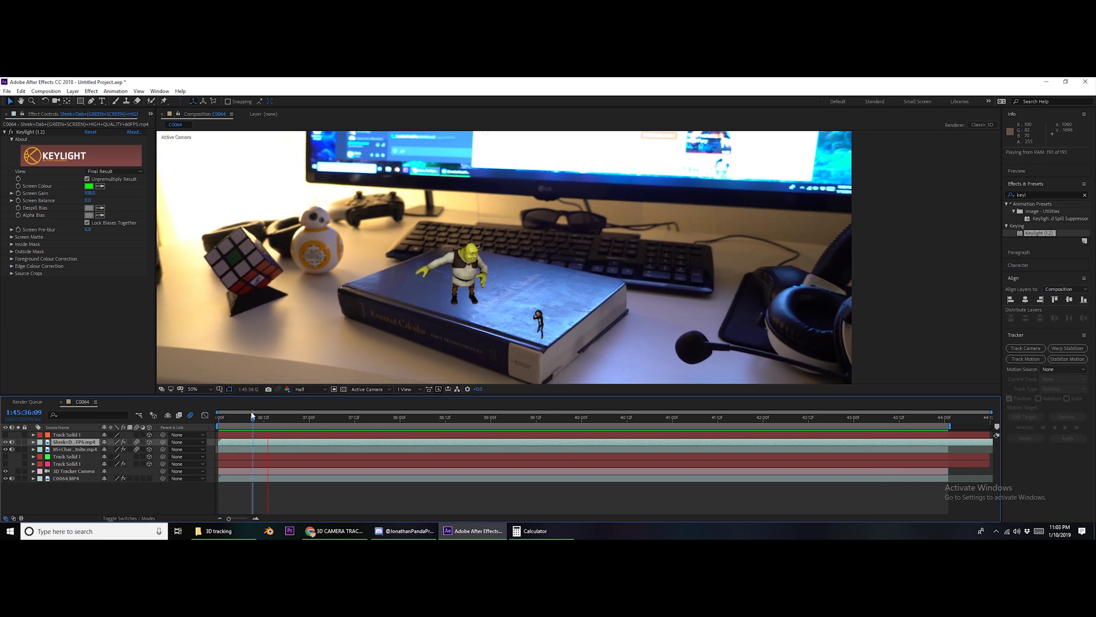
click(253, 415)
key(space)
click(326, 420)
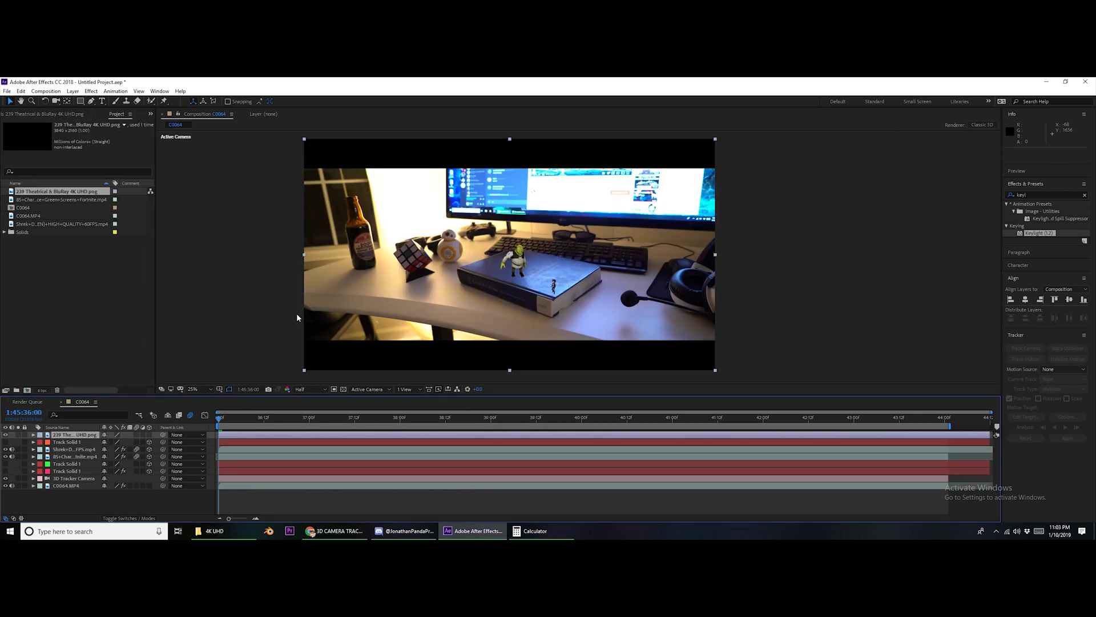
- Add a black 3840 × 2160 solid named Flare 1 to the top of the timeline
right_click(97, 493)
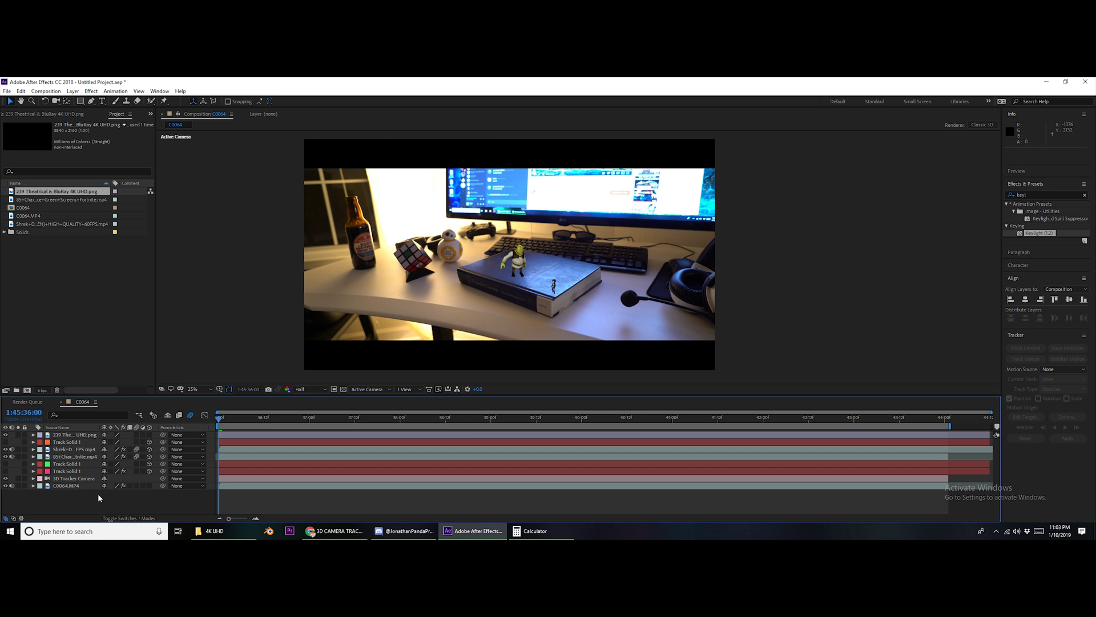
mouse_move(171, 401)
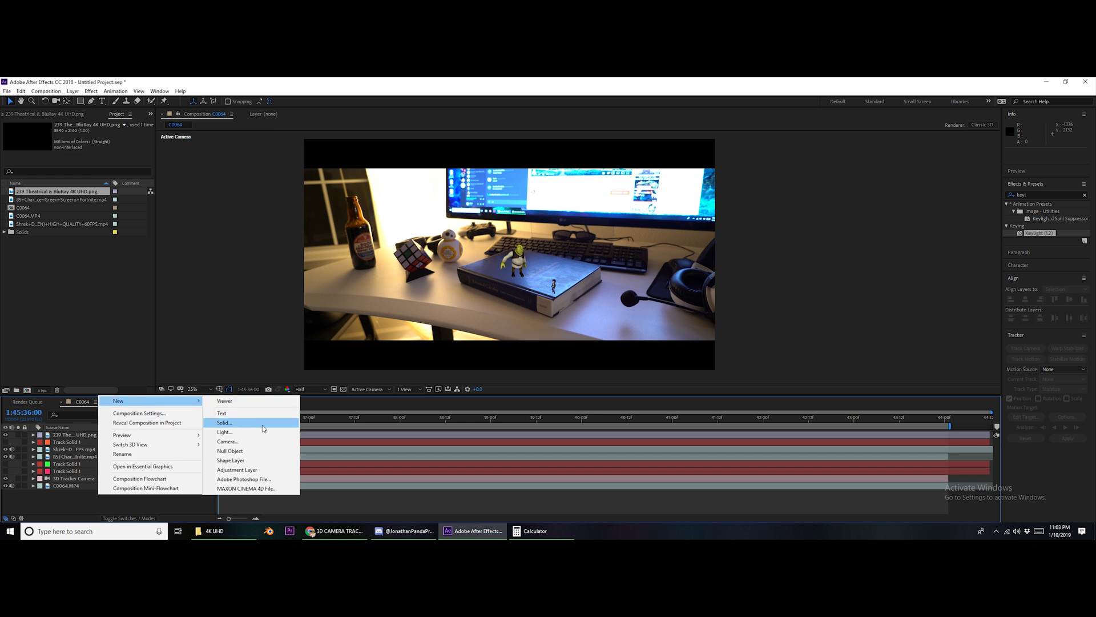
click(225, 422)
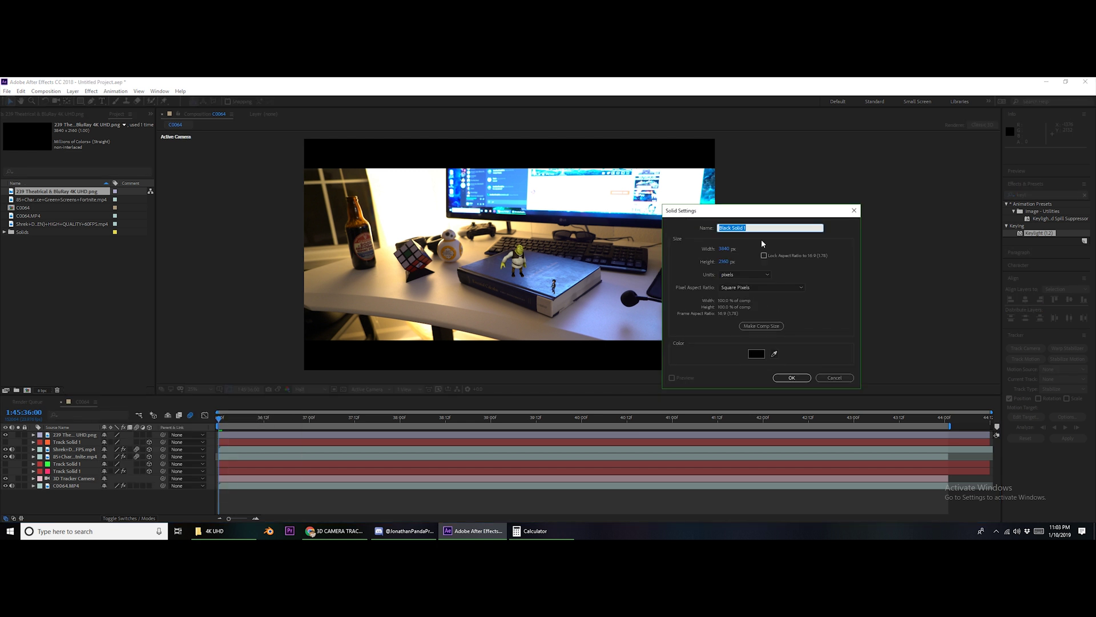
key(Return)
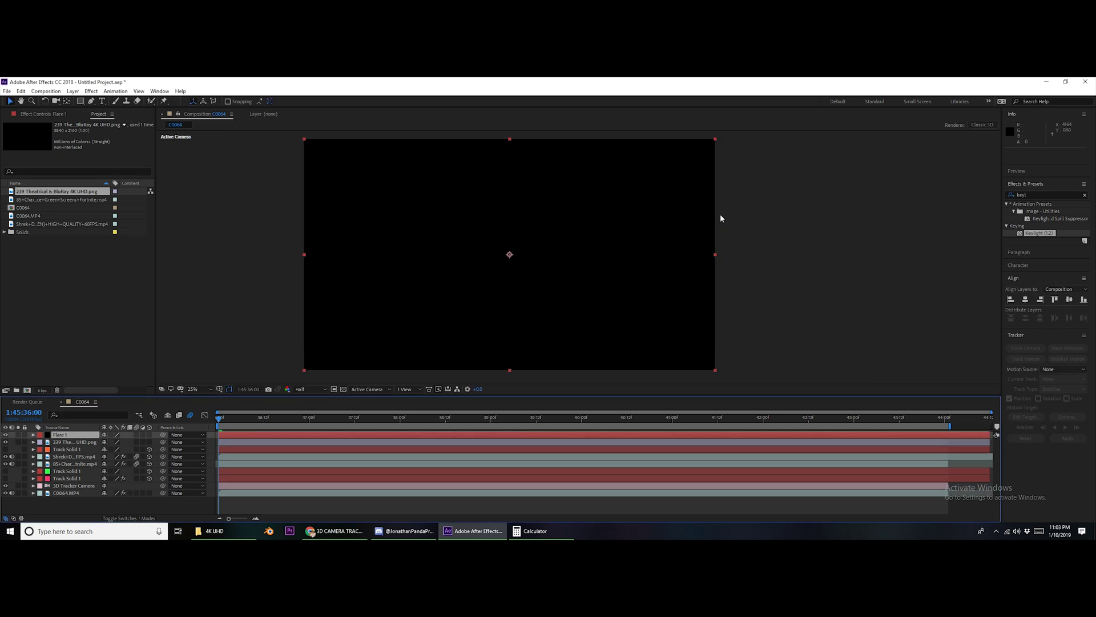
- Find the Optical Flares effect and apply it to the Flare 1 layer
click(1045, 195)
text(optical fl)
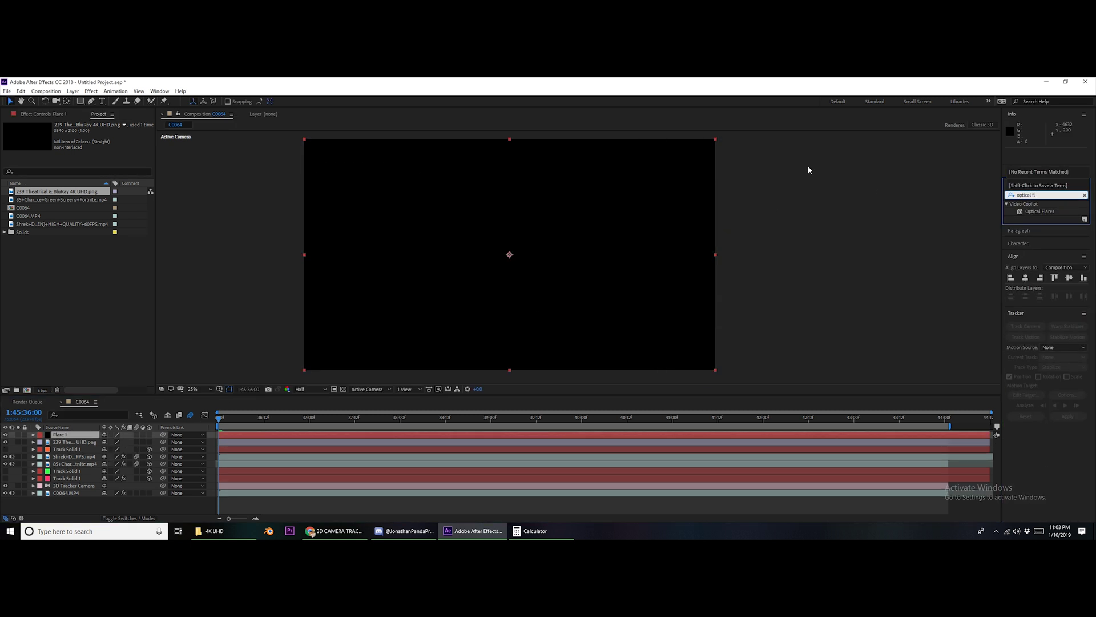
click(1053, 213)
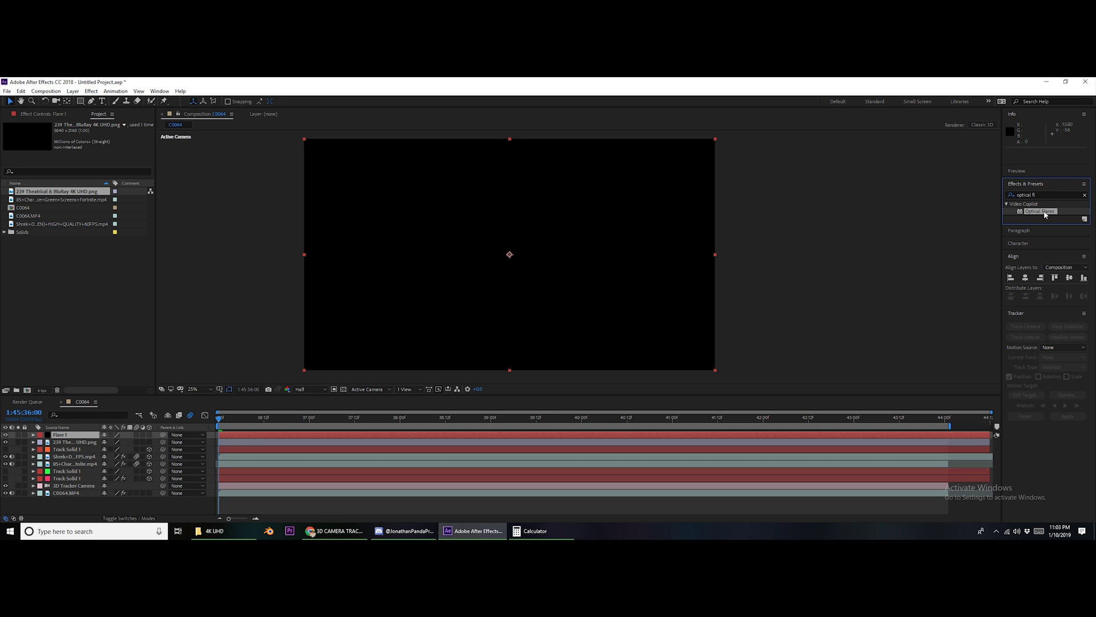
drag(1046, 215, 577, 227)
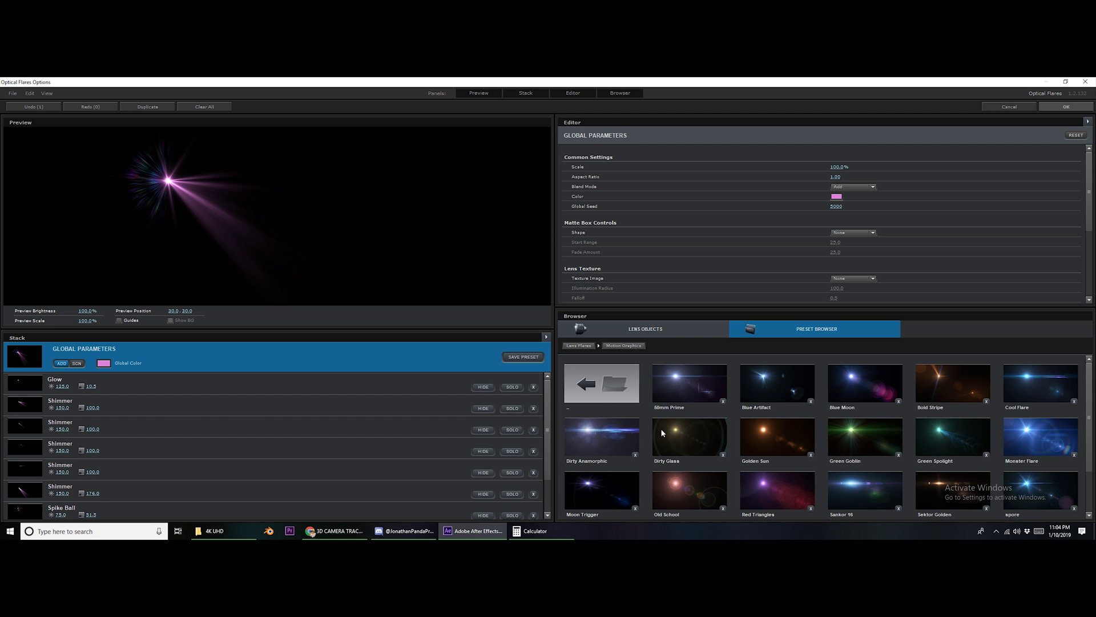
- Try the Vertical Limit and Streak Rows presets, then choose Monster Flare and confirm
scroll(659, 456, down, 1)
click(691, 483)
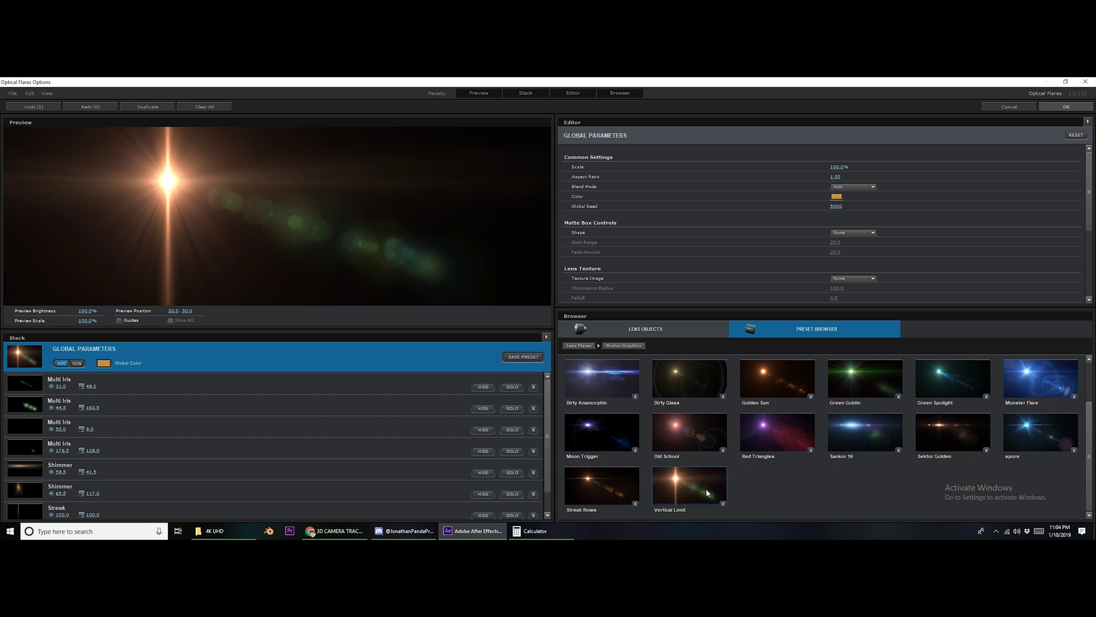
click(614, 489)
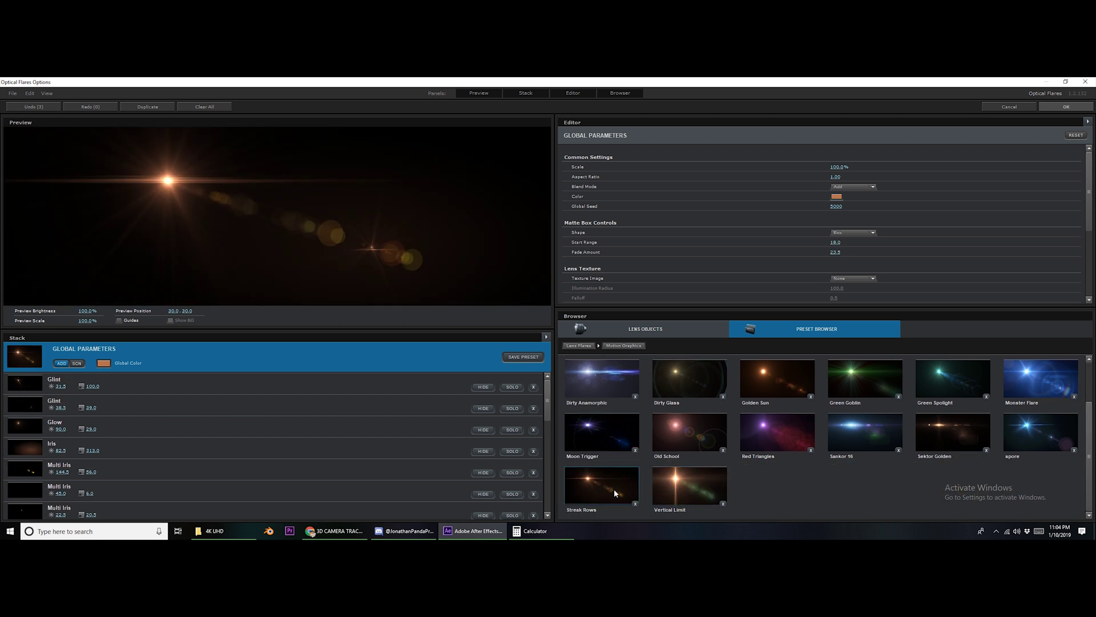
click(1047, 376)
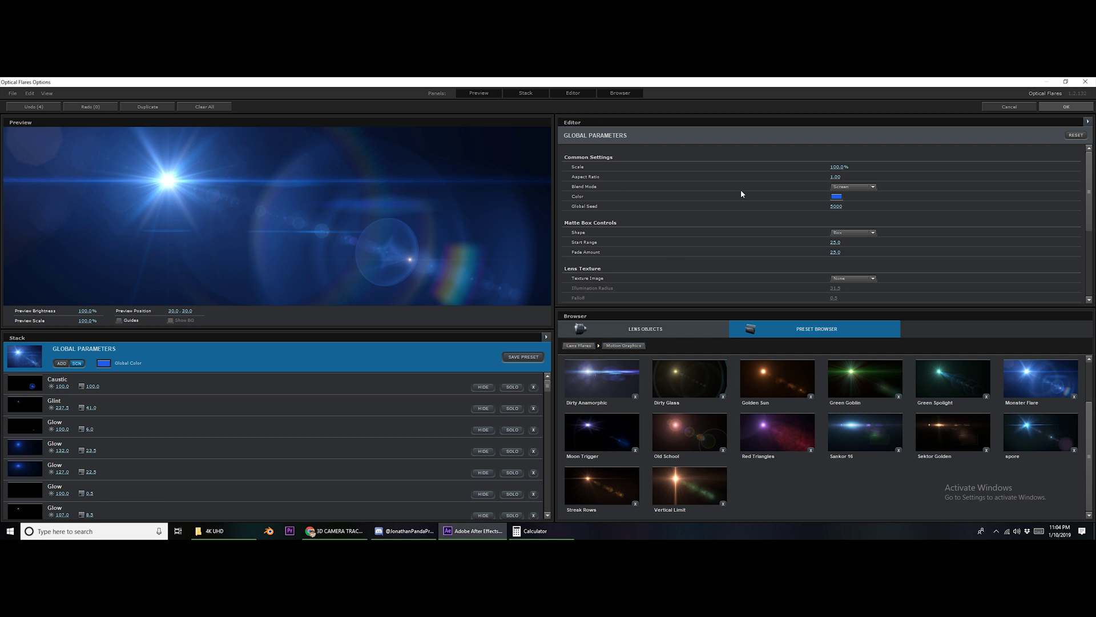
click(1066, 106)
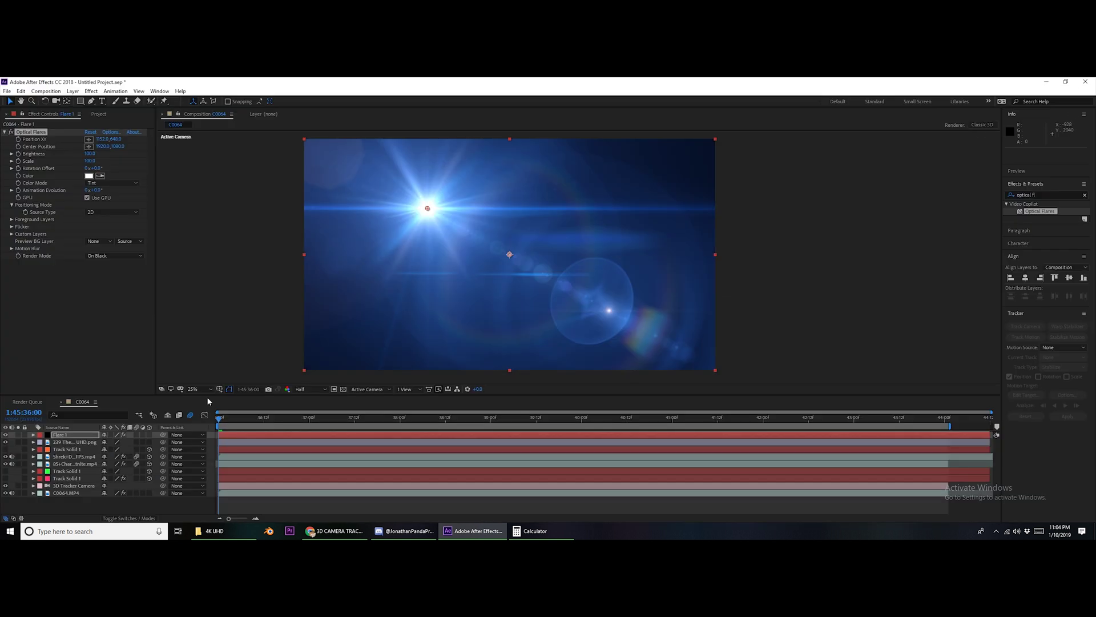
- Set Flare 1's blending mode to Add over the desk footage
key(F4)
click(122, 435)
click(165, 243)
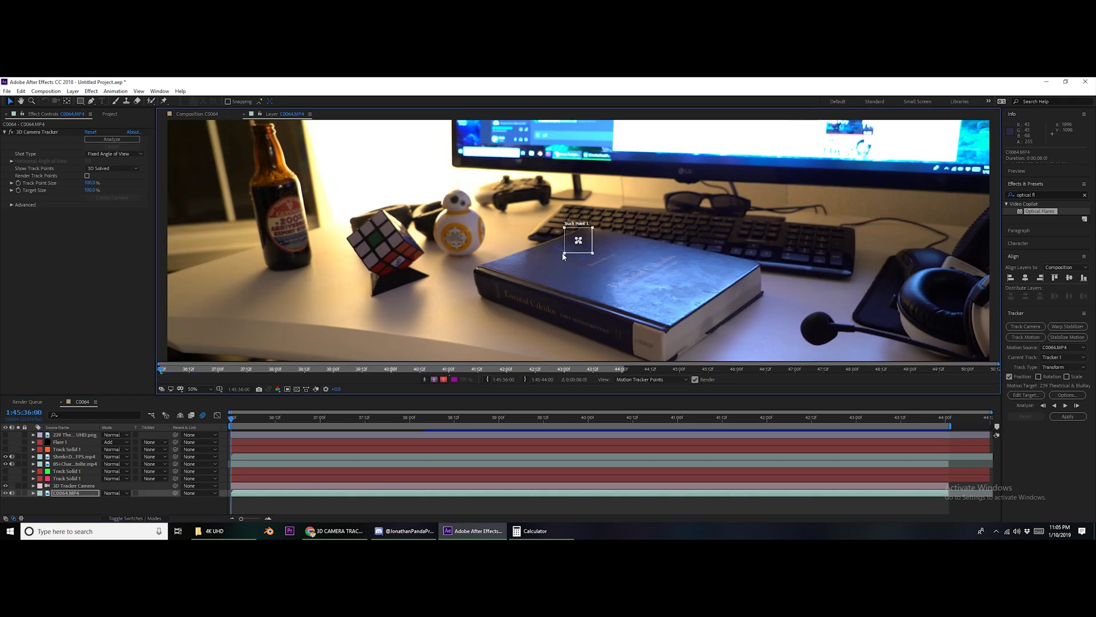
drag(563, 256, 554, 263)
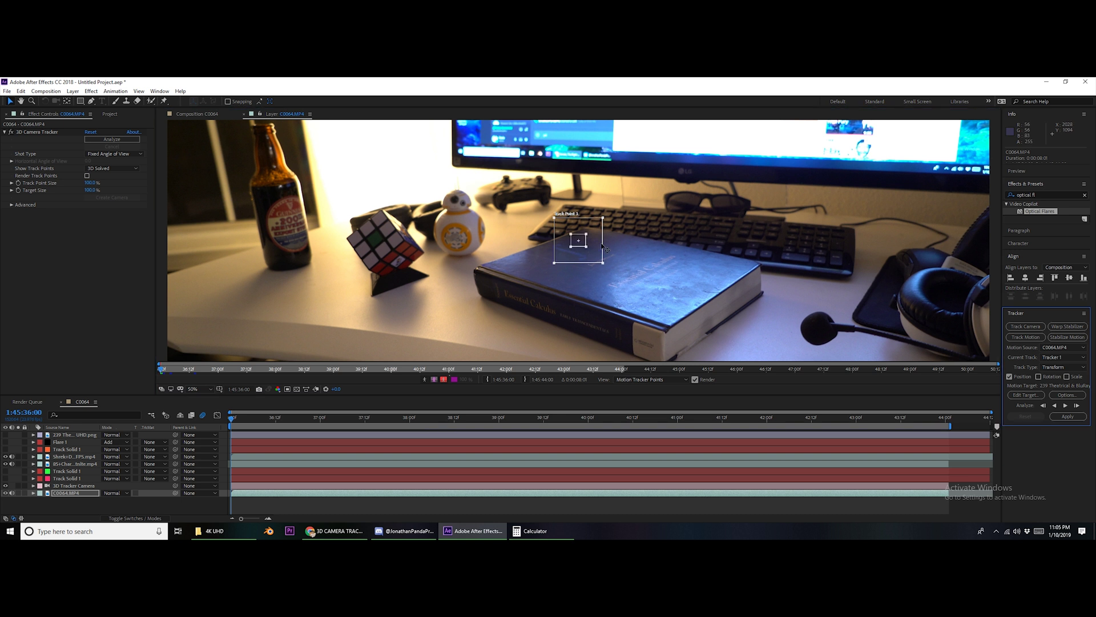
- Place and size Track Point 1 on BB-8's eye, then analyze it forward through C0064.MP4
drag(596, 246, 475, 204)
scroll(622, 253, up, 4)
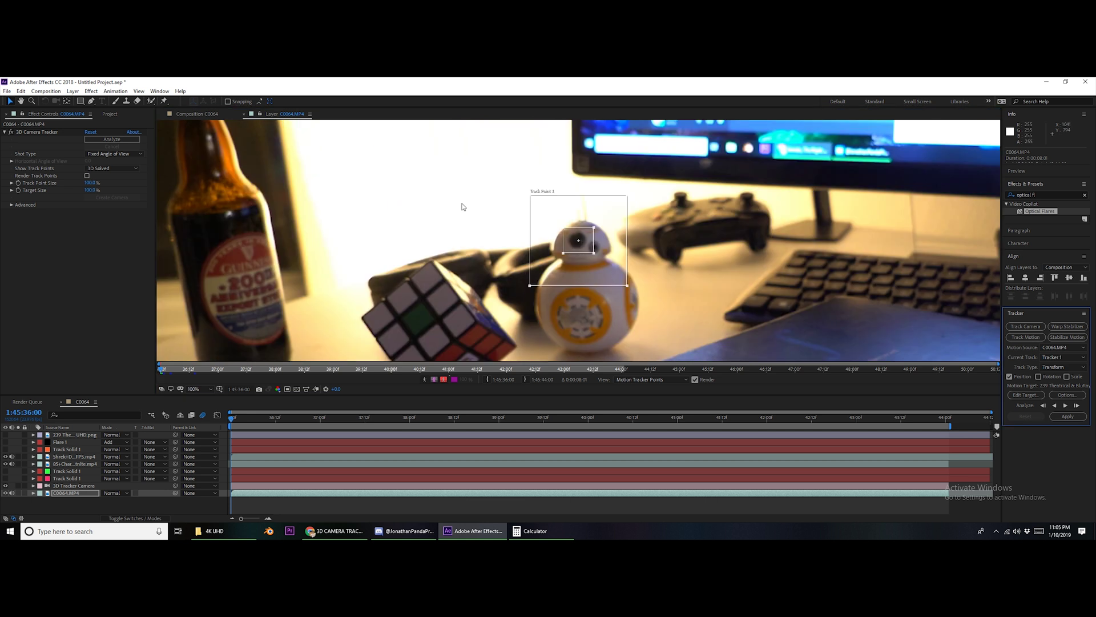
drag(564, 268, 555, 261)
scroll(576, 242, down, 4)
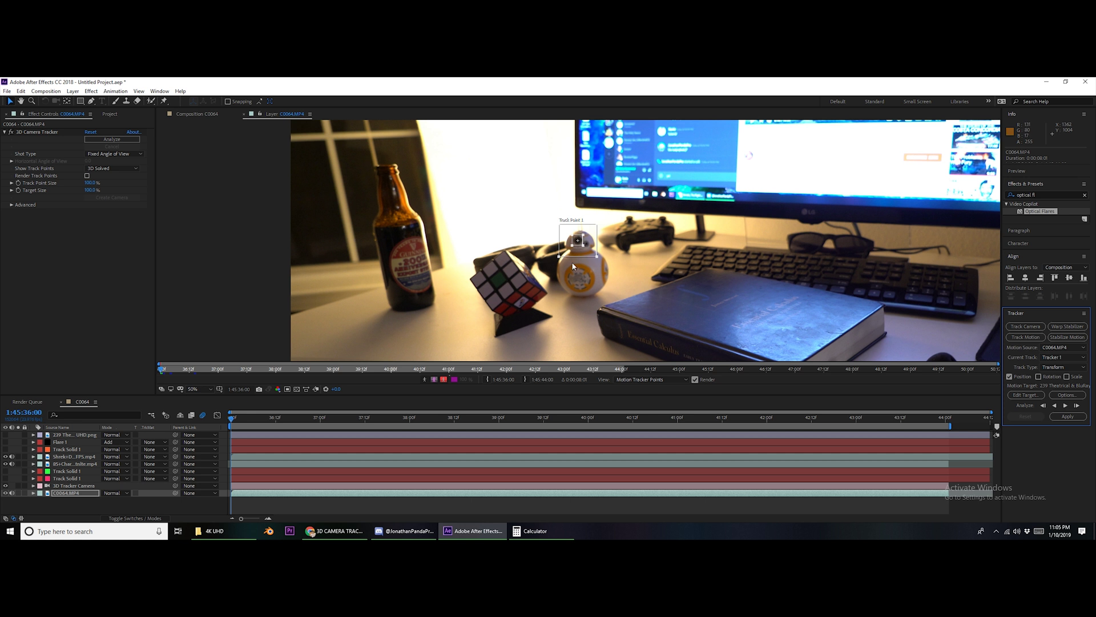
drag(559, 258, 557, 261)
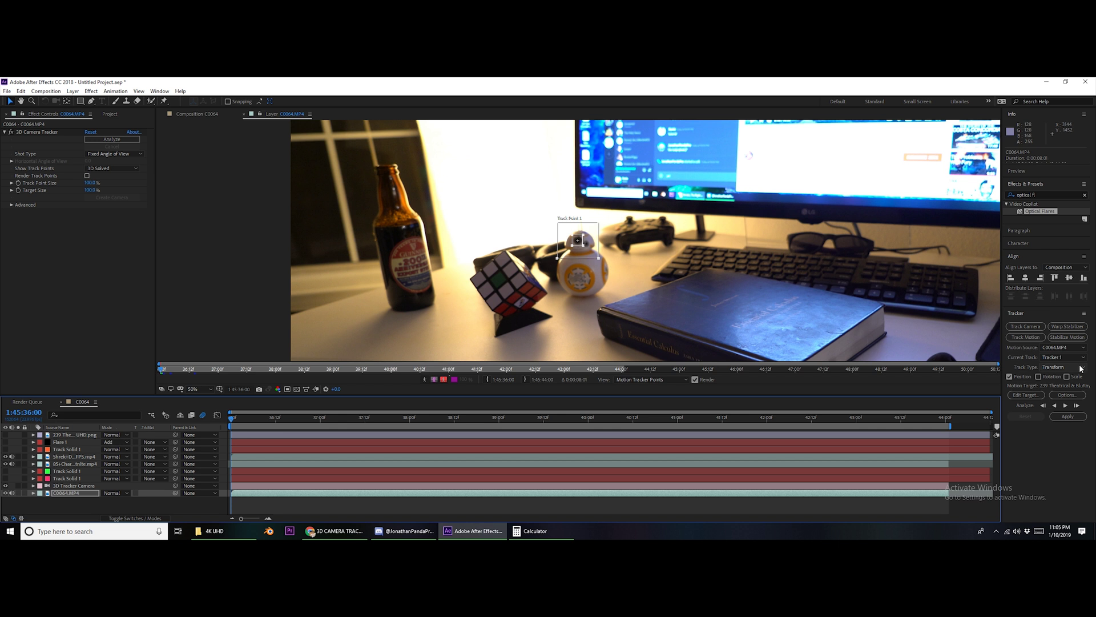
click(1065, 406)
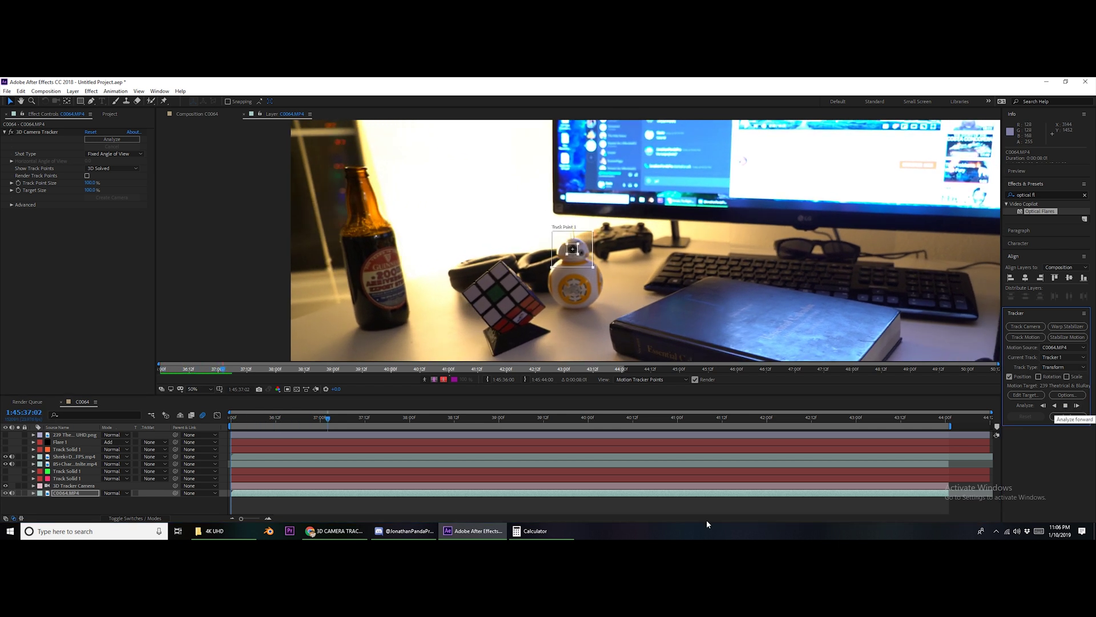
scroll(742, 285, up, 1)
scroll(743, 301, down, 2)
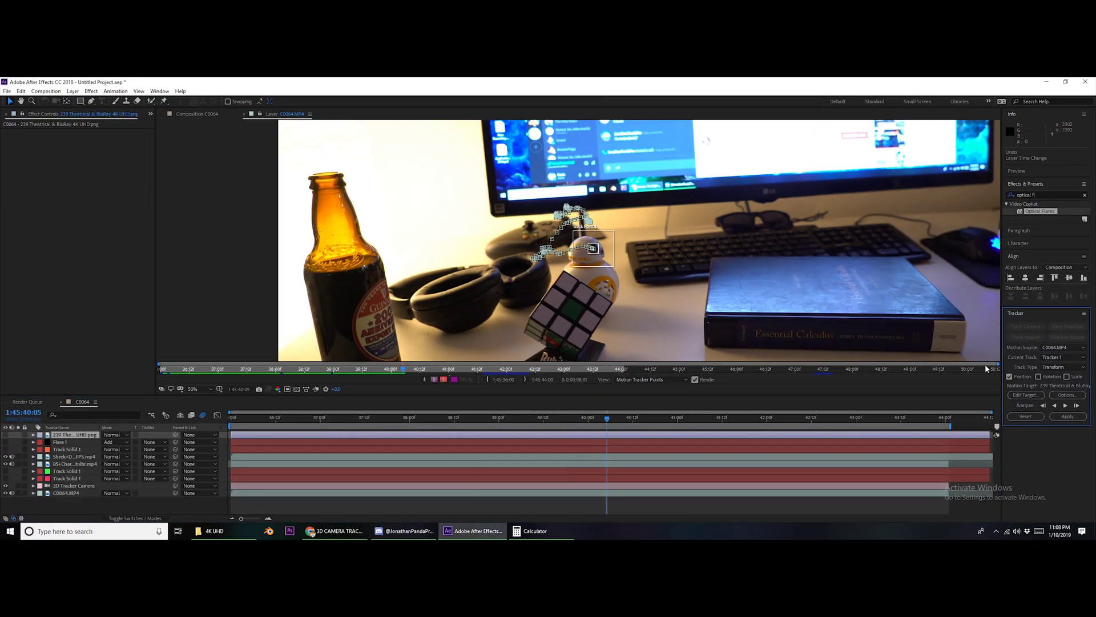
scroll(731, 360, up, 2)
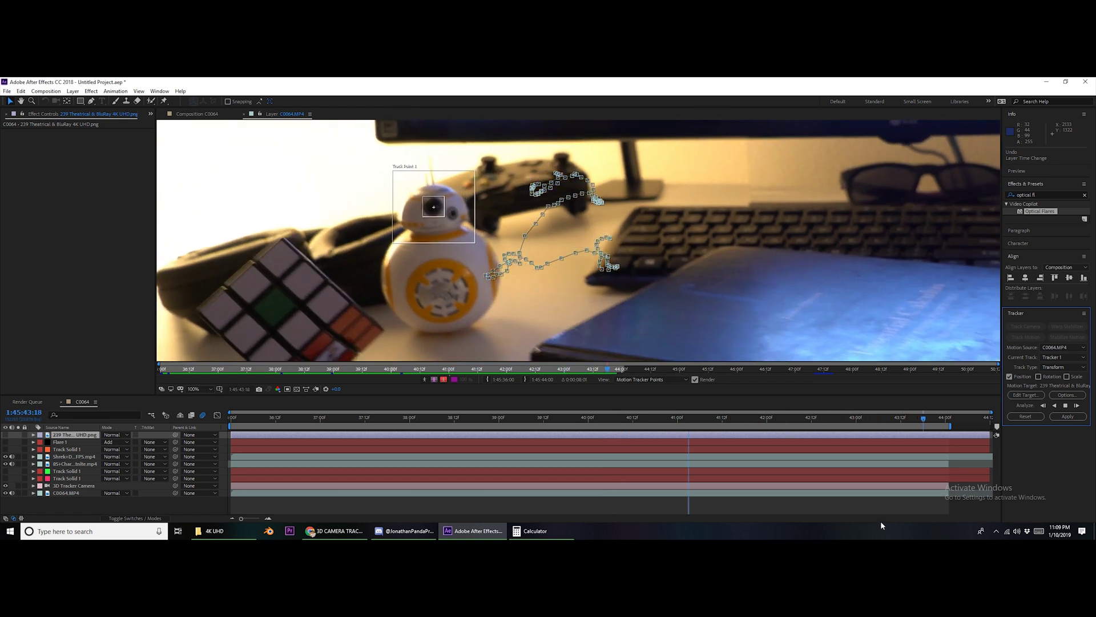
- Add a new Null Object layer and rename it Tracker_1
right_click(154, 507)
mouse_move(195, 410)
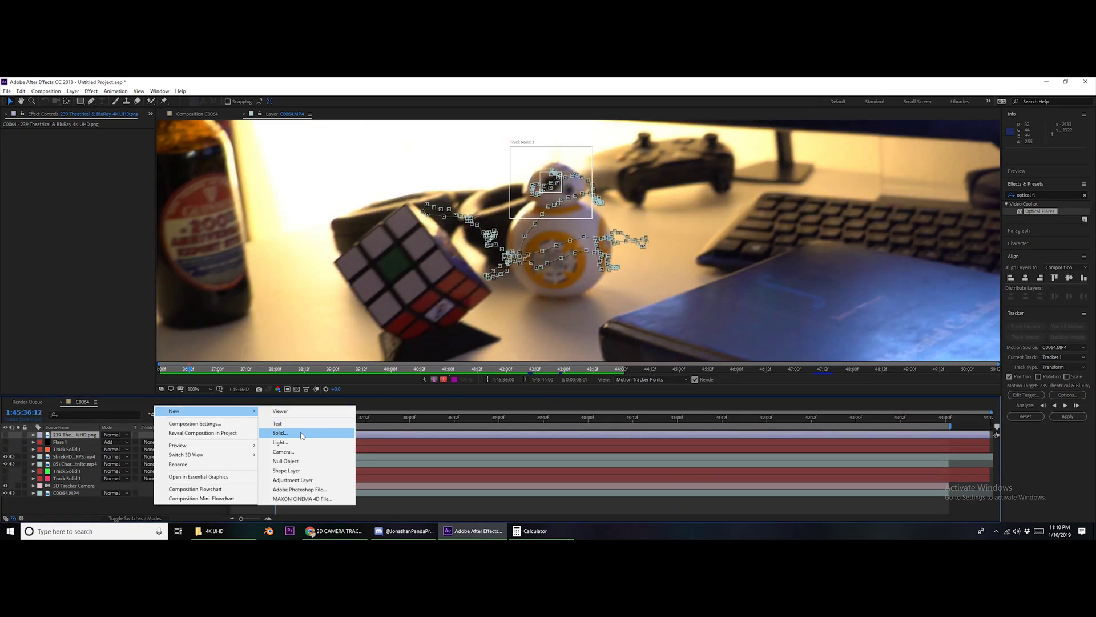
click(315, 461)
key(Return)
text(Tracker_1)
key(Return)
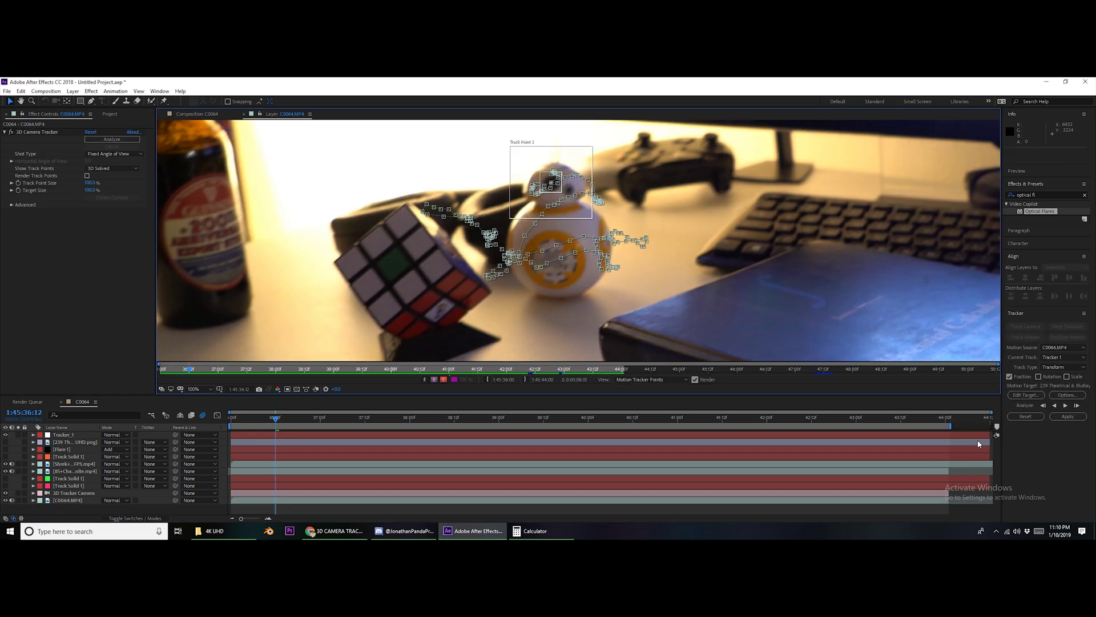
- Set the tracker's Edit Target to Tracker_1, apply the motion, and preview playback
click(1025, 394)
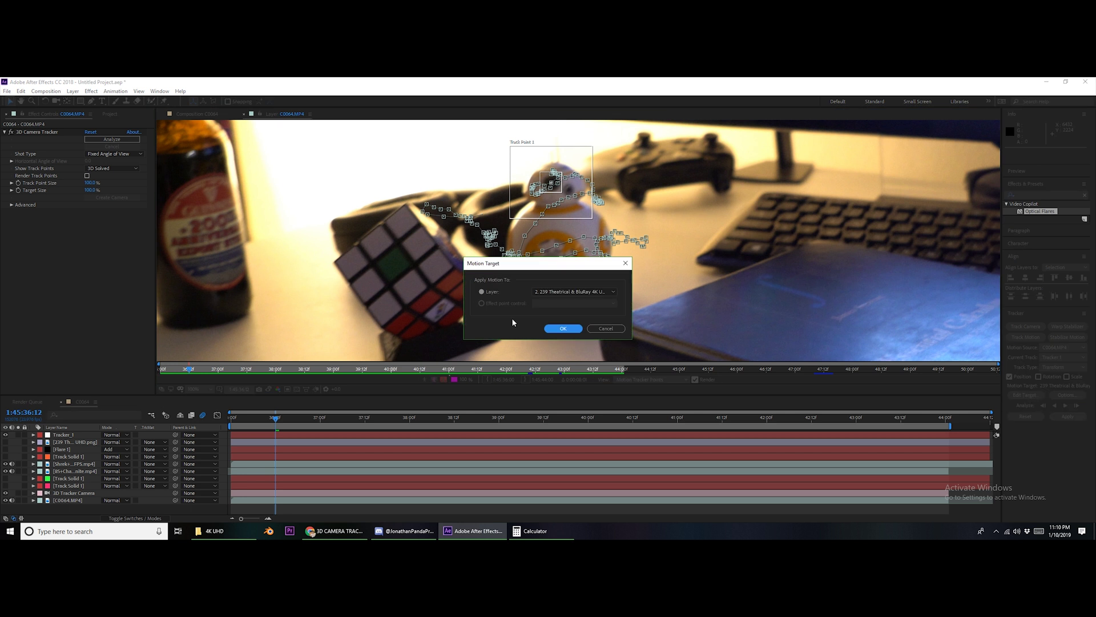
click(549, 291)
click(550, 300)
click(573, 328)
click(1067, 416)
click(543, 318)
key(space)
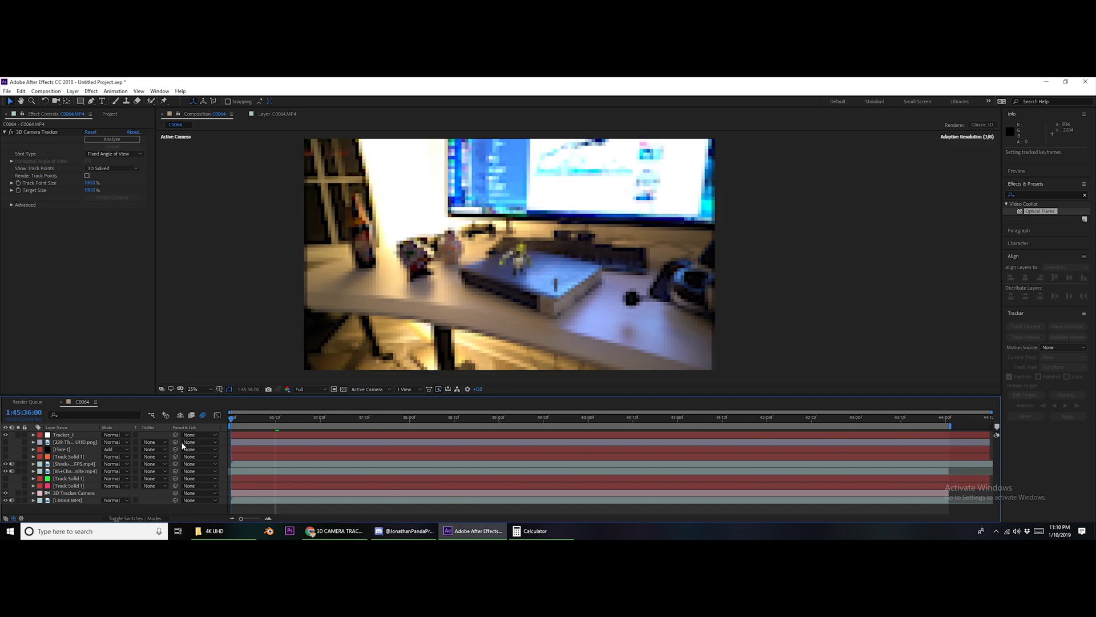
- Reveal and select all of Tracker_1's Position keyframes
click(64, 436)
key(p)
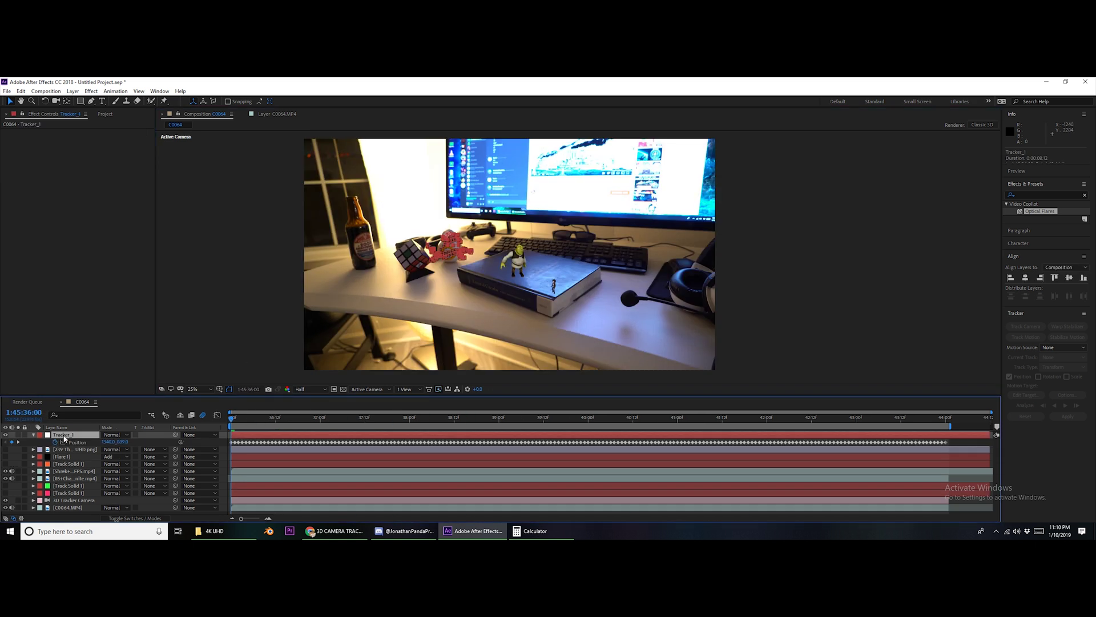
click(77, 443)
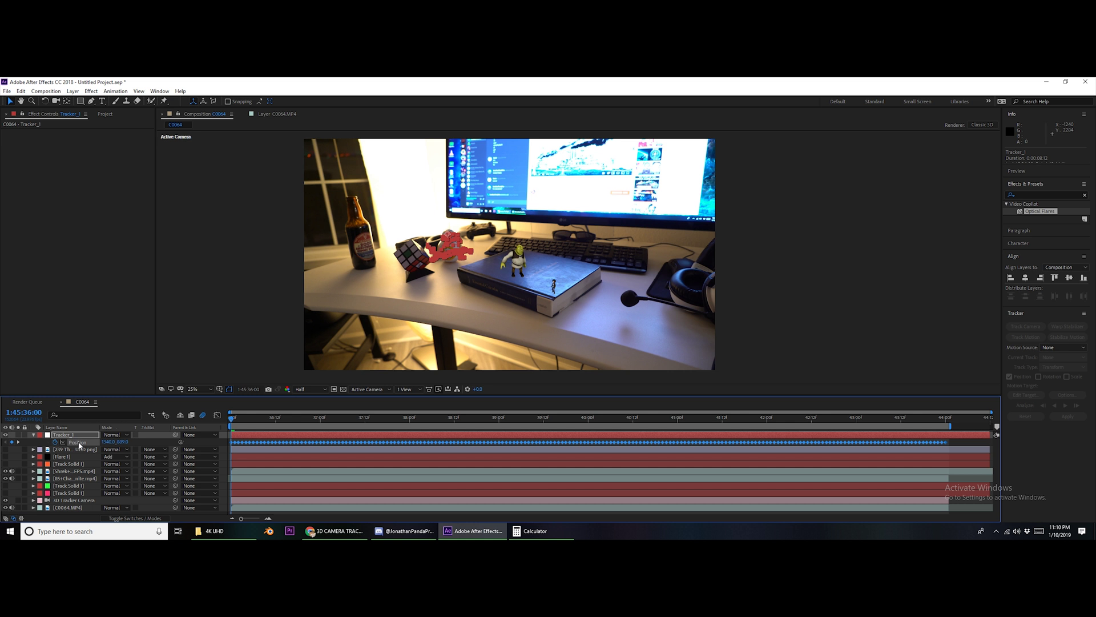
- Unhide Flare 1 and paste the tracked keyframes onto its Optical Flares Position XY
click(68, 457)
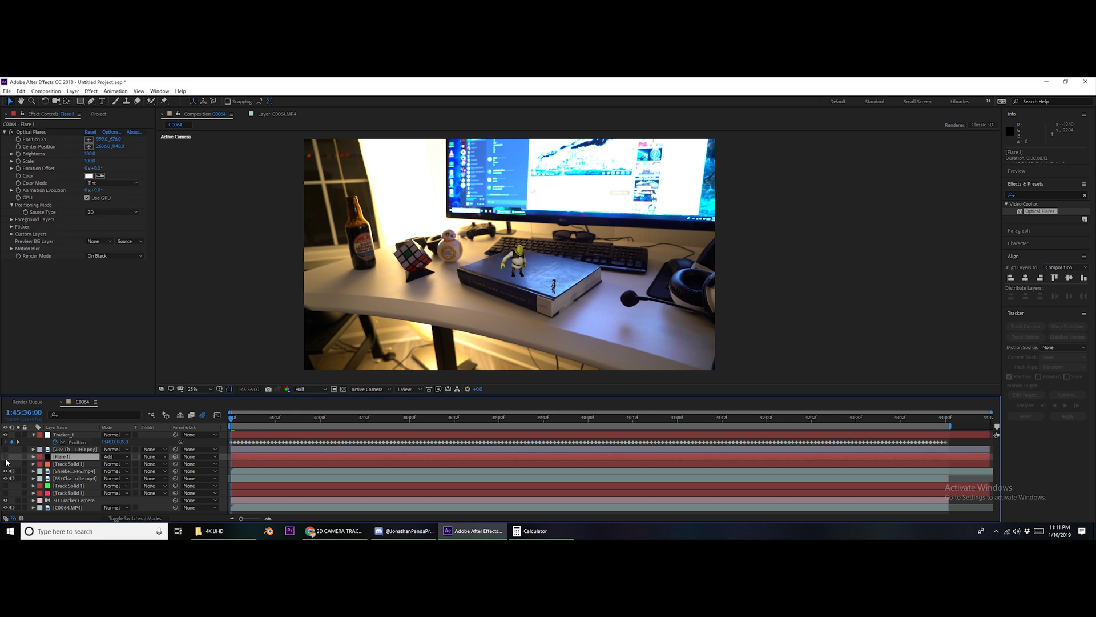
click(6, 457)
click(33, 457)
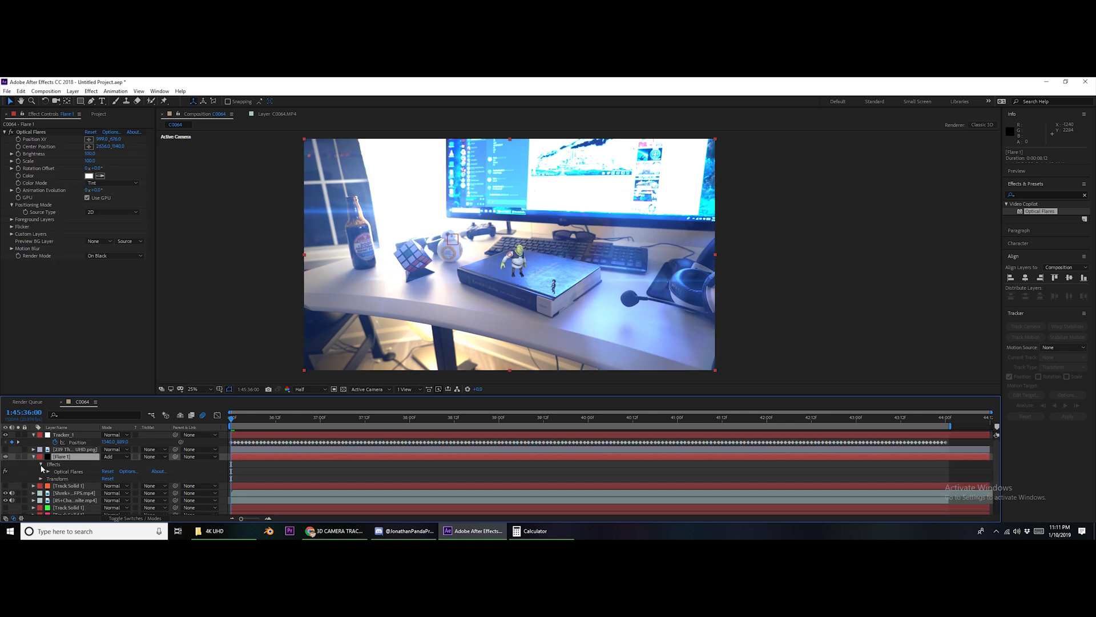
click(41, 463)
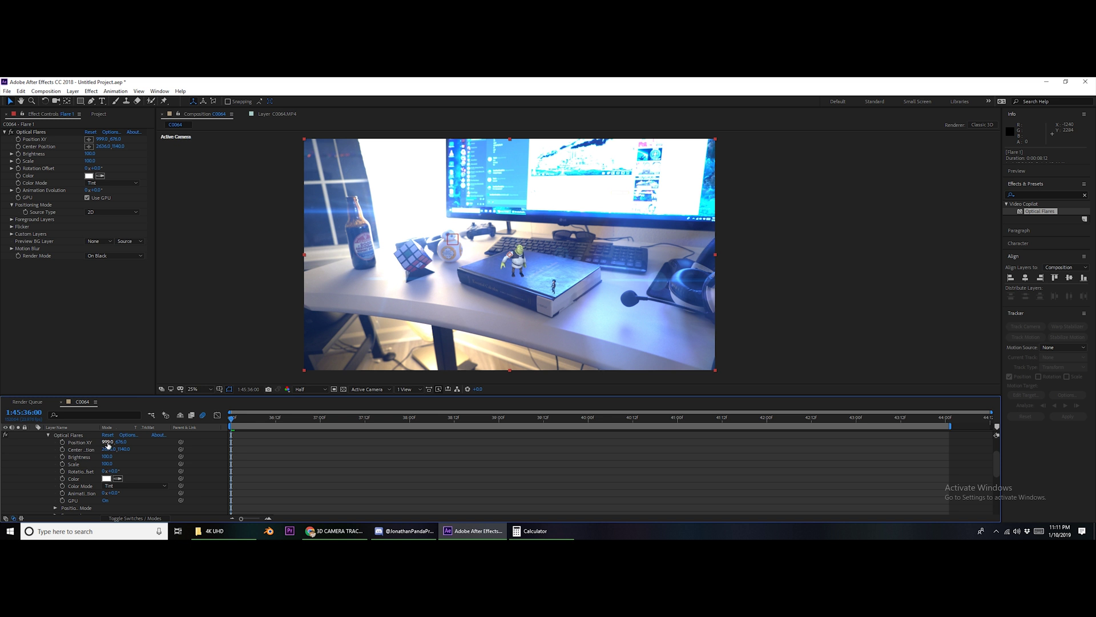
click(84, 445)
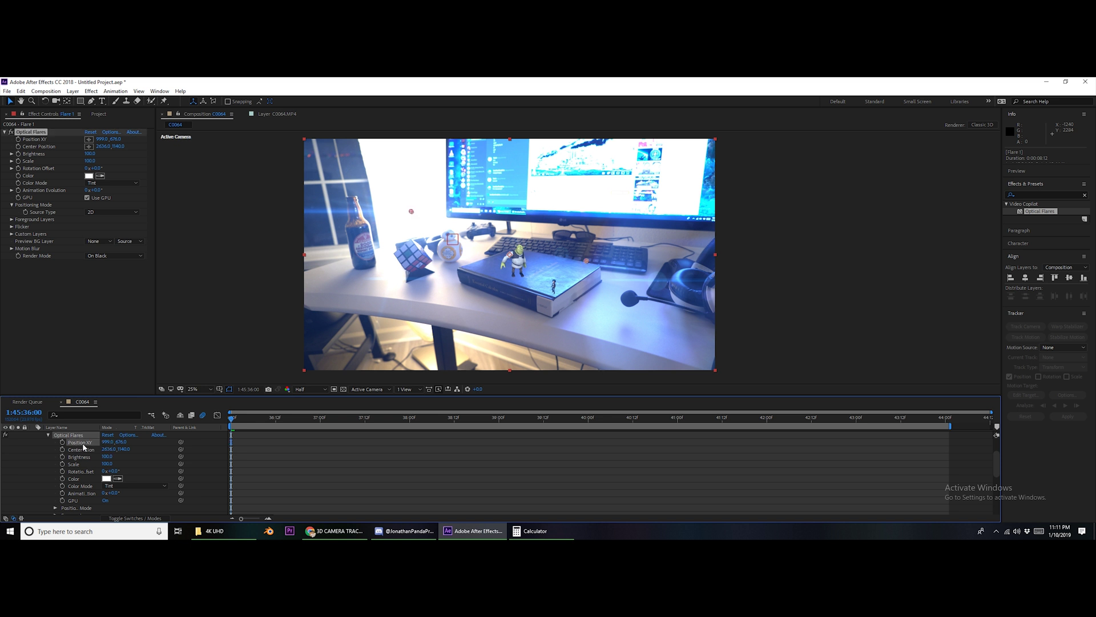
drag(411, 211, 412, 212)
key(ctrl+v)
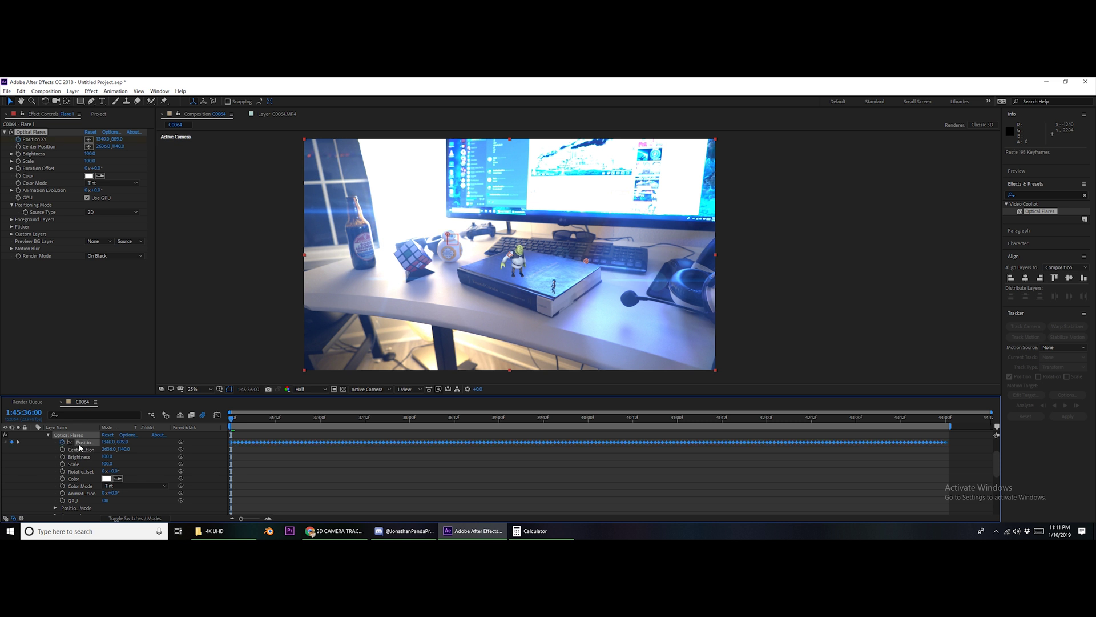
- Preview the flare following BB-8 and collapse the layer properties
key(space)
mouse_move(238, 419)
mouse_down()
mouse_move(723, 455)
mouse_move(231, 423)
mouse_up()
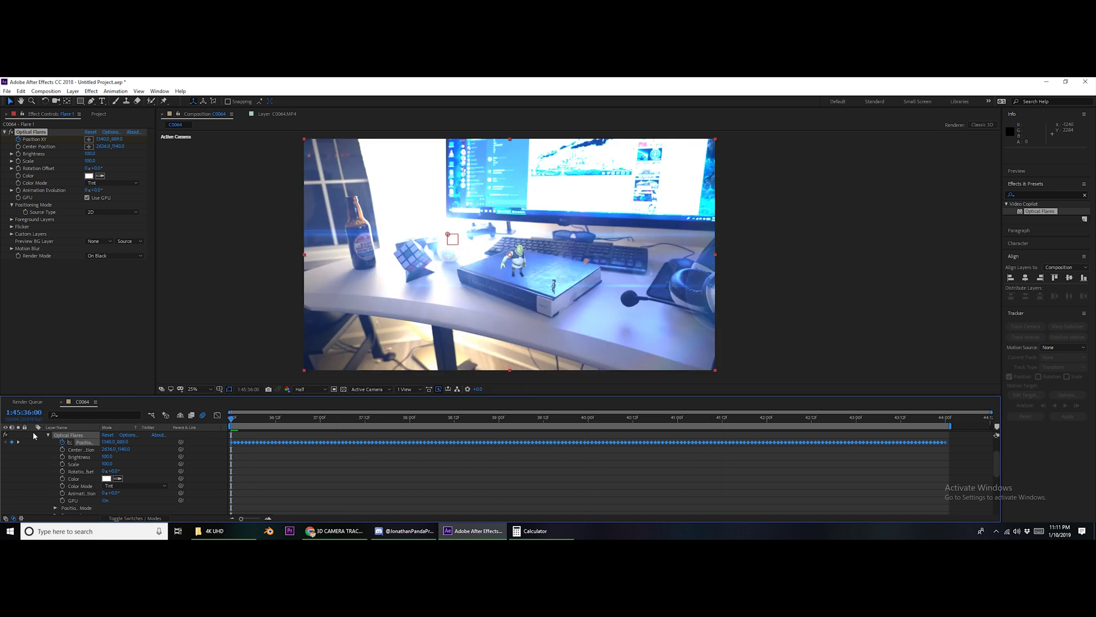
click(49, 435)
click(34, 437)
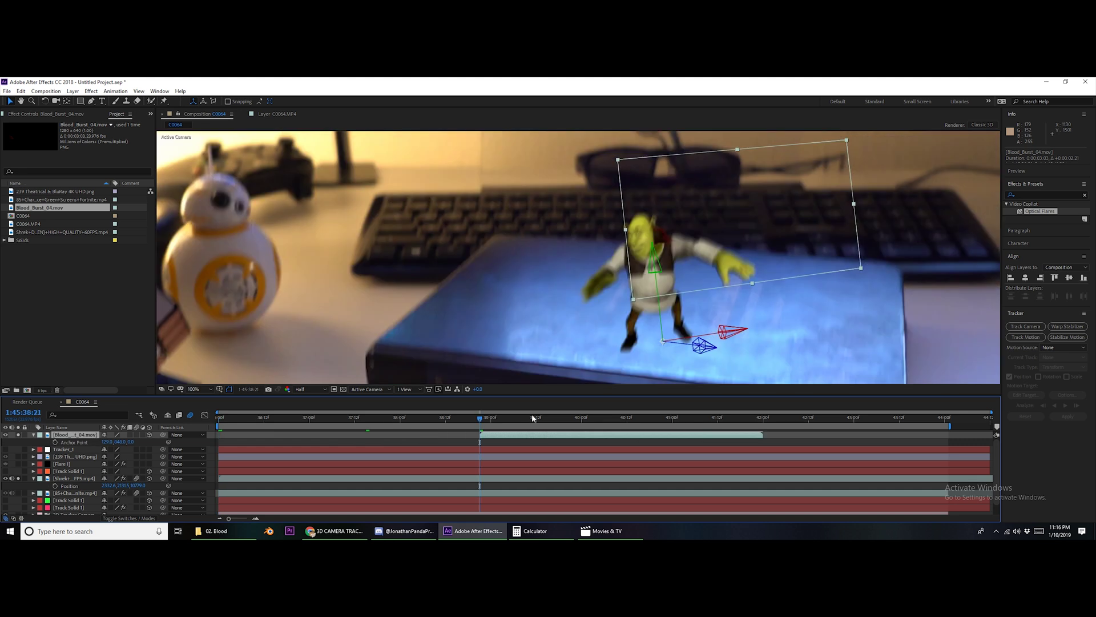
- Slide Blood_Burst_04.mov later in time and add yep.png as the top layer
drag(532, 414, 503, 419)
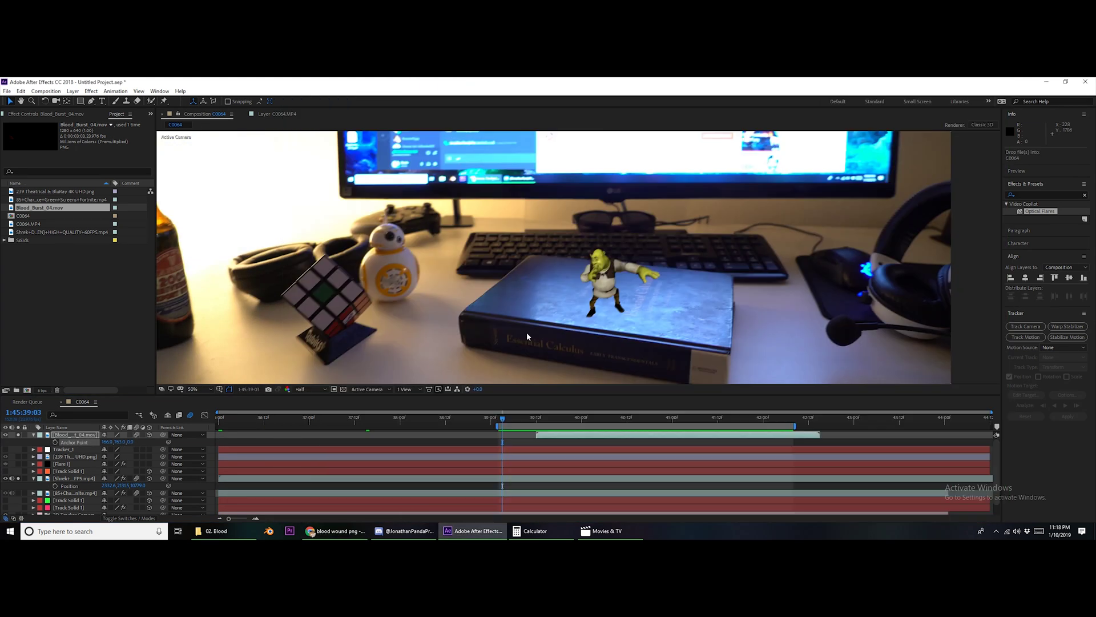
drag(526, 331, 526, 221)
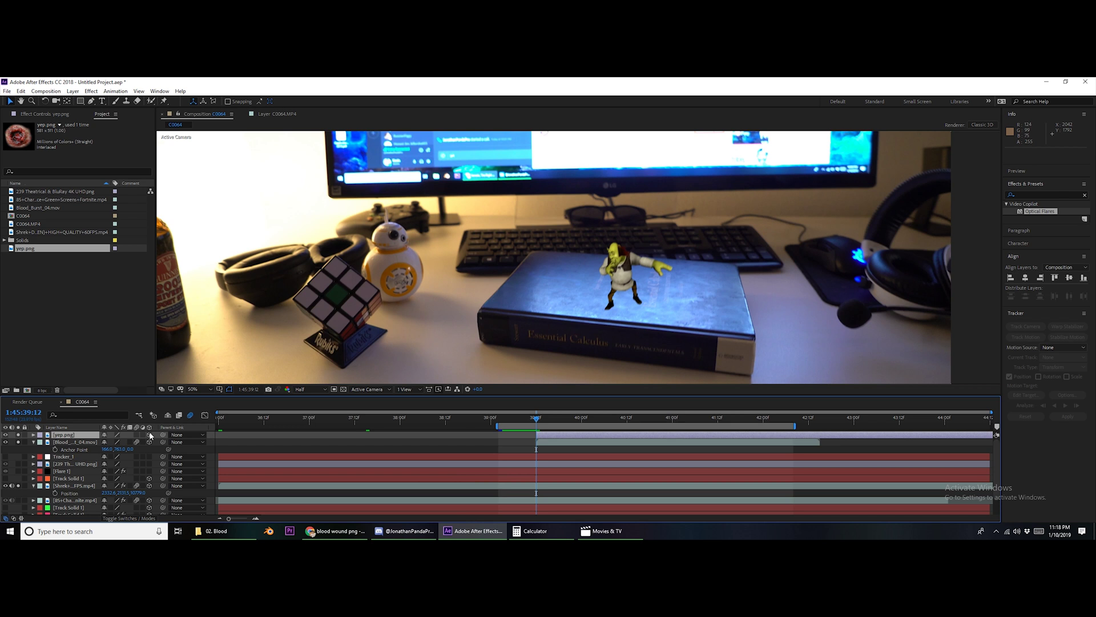